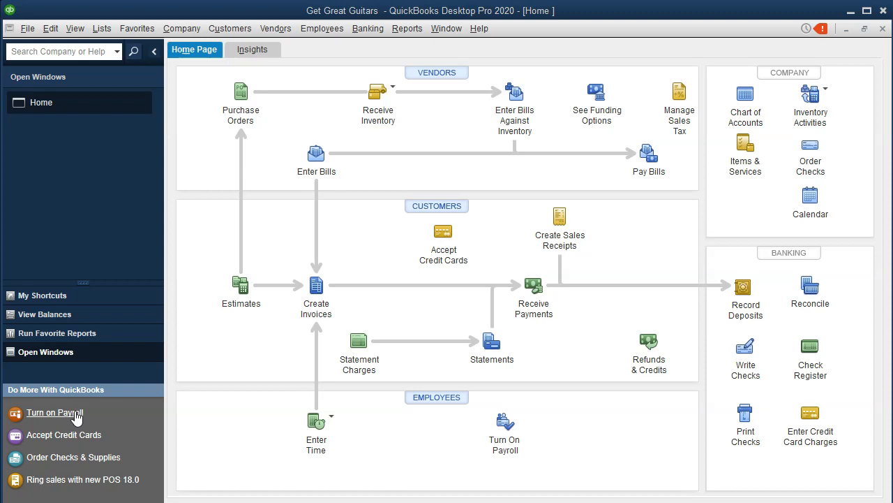
- Open the Turn on Payroll offer and scroll to the Basic, Enhanced and Assisted feature comparison
click(76, 413)
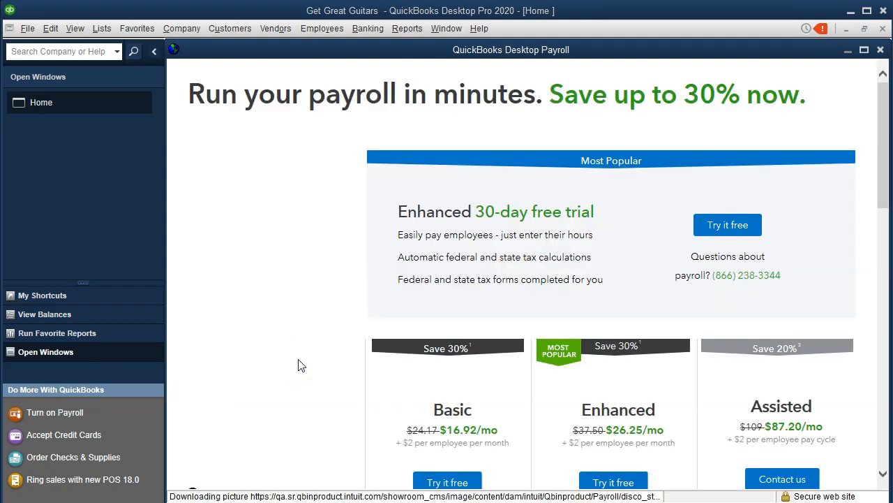
scroll(300, 365, down, 3)
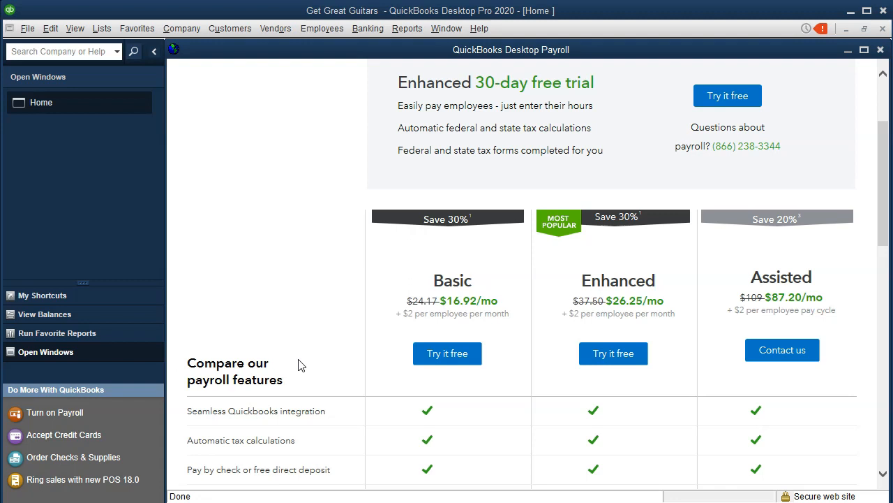
scroll(302, 365, down, 2)
click(368, 319)
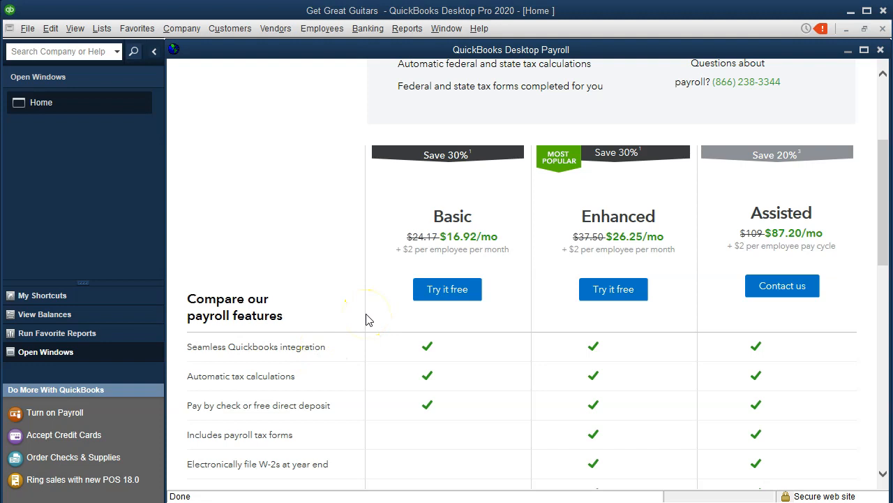
click(538, 333)
scroll(540, 336, down, 1)
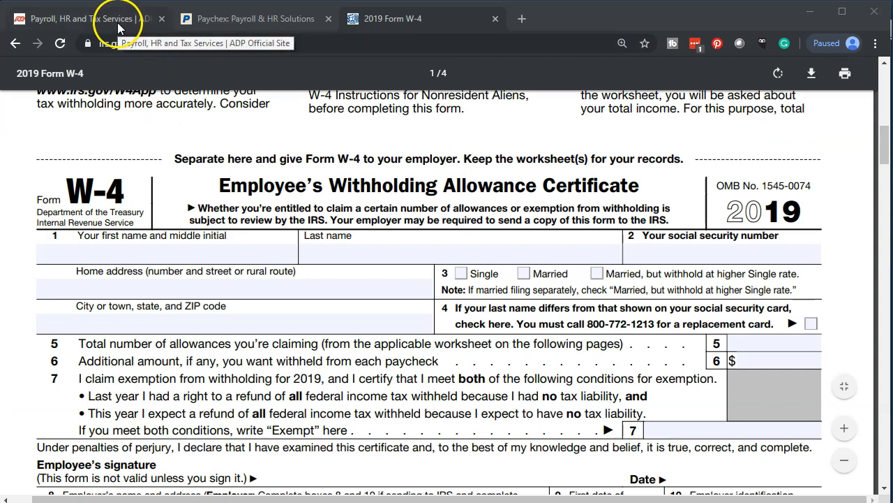
click(118, 25)
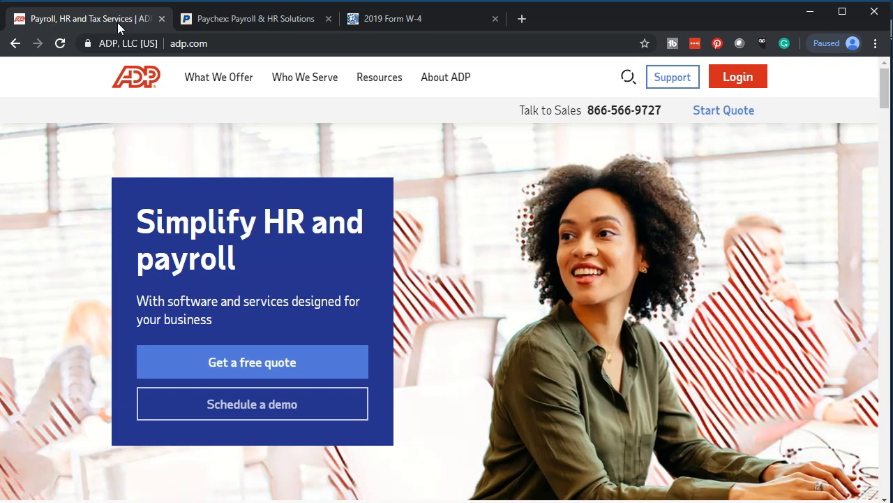
click(255, 19)
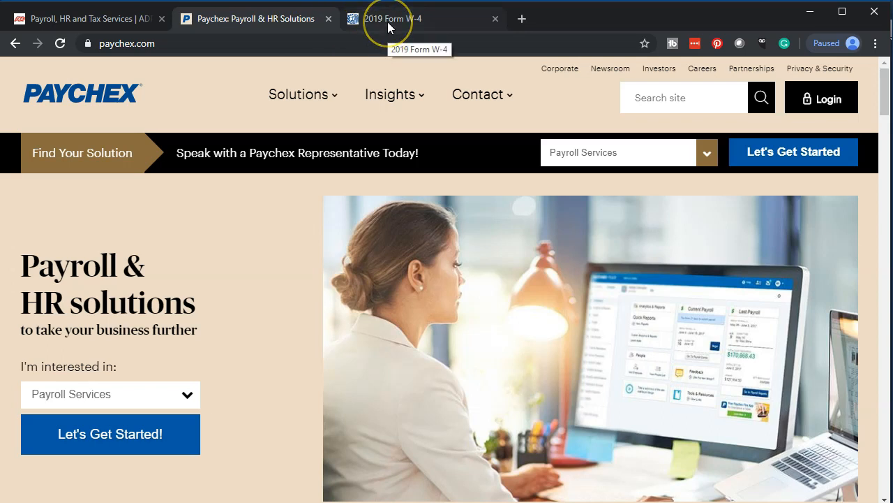
click(808, 12)
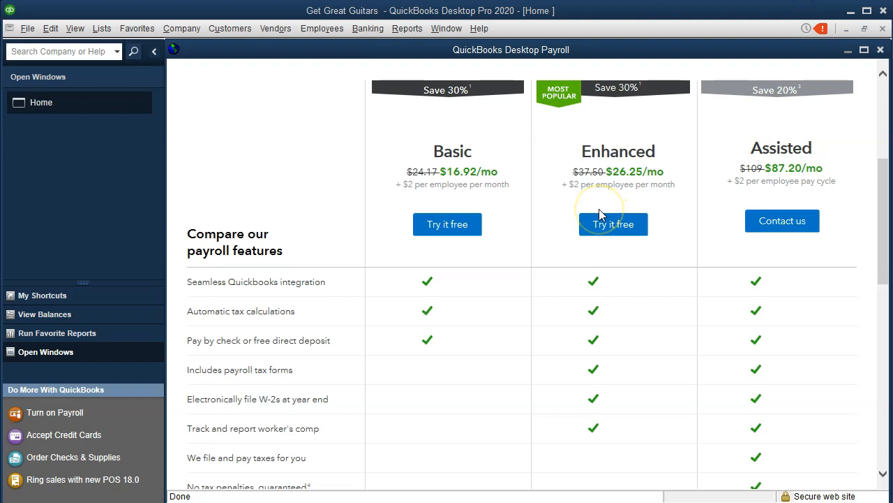
- Close the QuickBooks Desktop Payroll window to return to the Home page
click(881, 51)
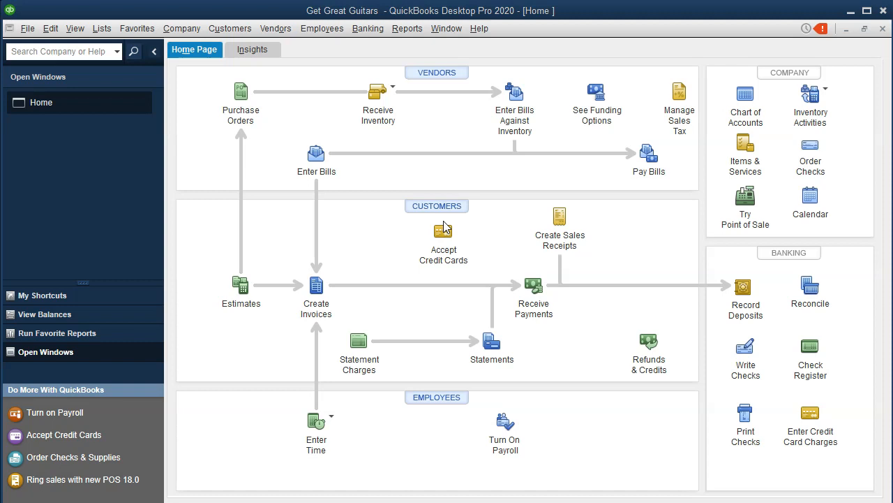
click(478, 28)
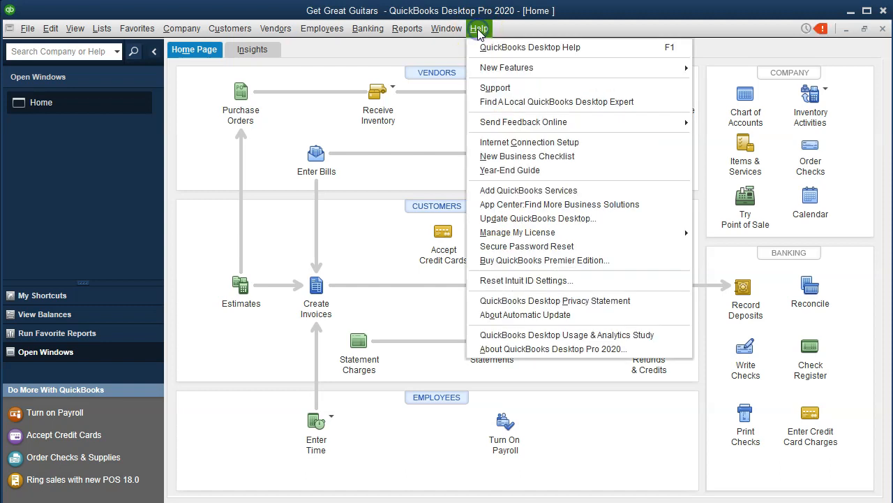
click(545, 53)
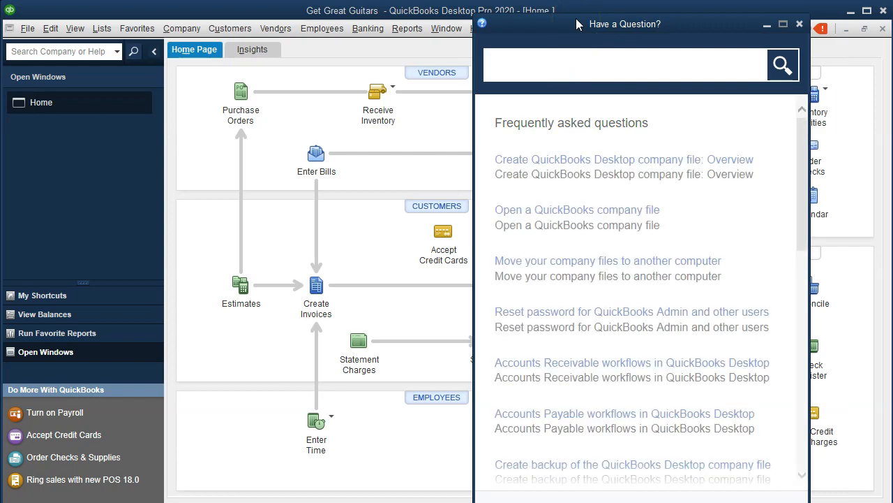
click(544, 60)
text(manual pa)
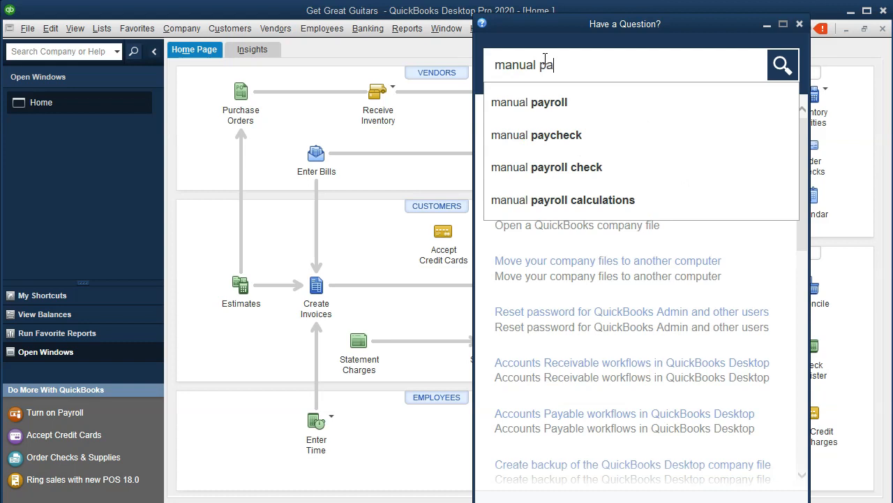
key(Down)
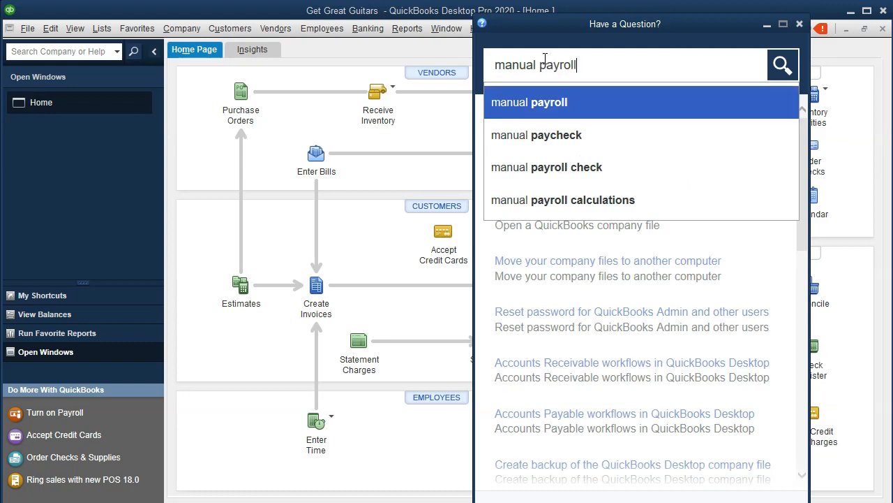
key(Return)
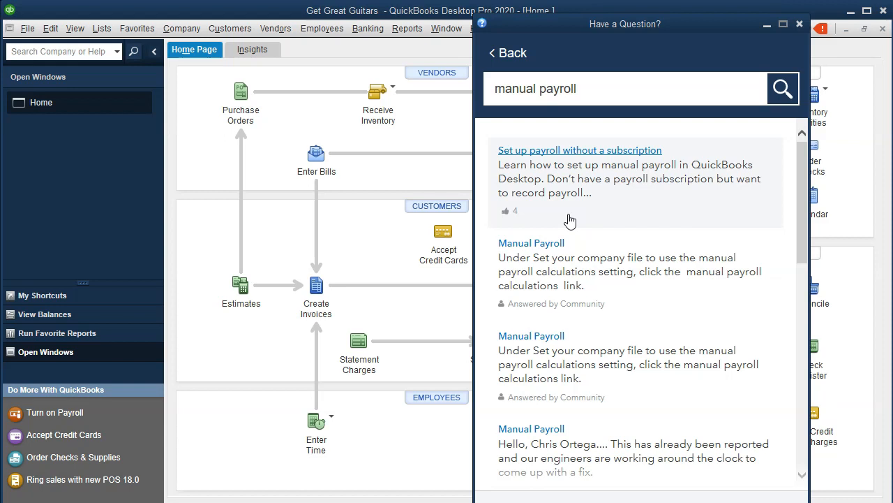
scroll(570, 221, down, 3)
scroll(569, 220, down, 5)
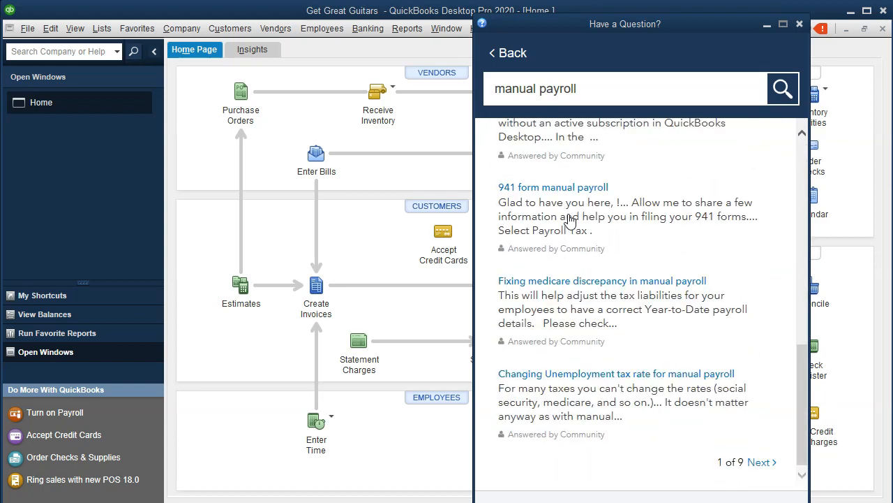
scroll(570, 221, up, 6)
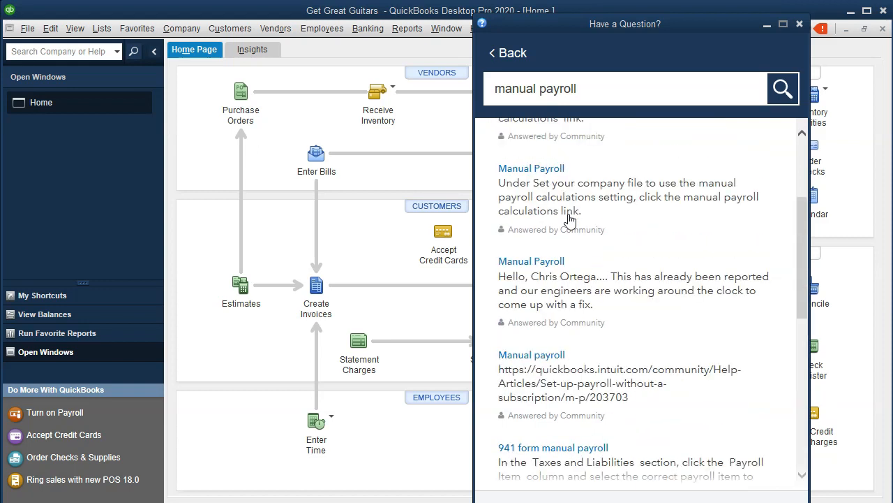
scroll(570, 220, up, 3)
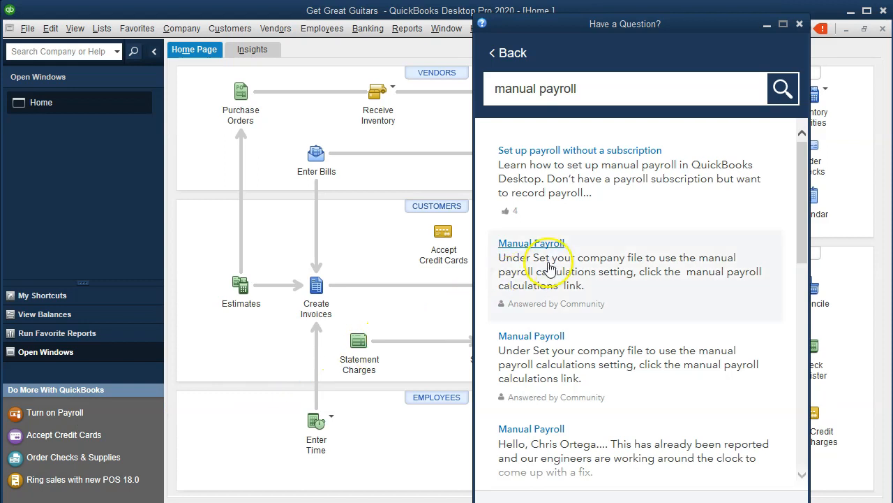
click(800, 25)
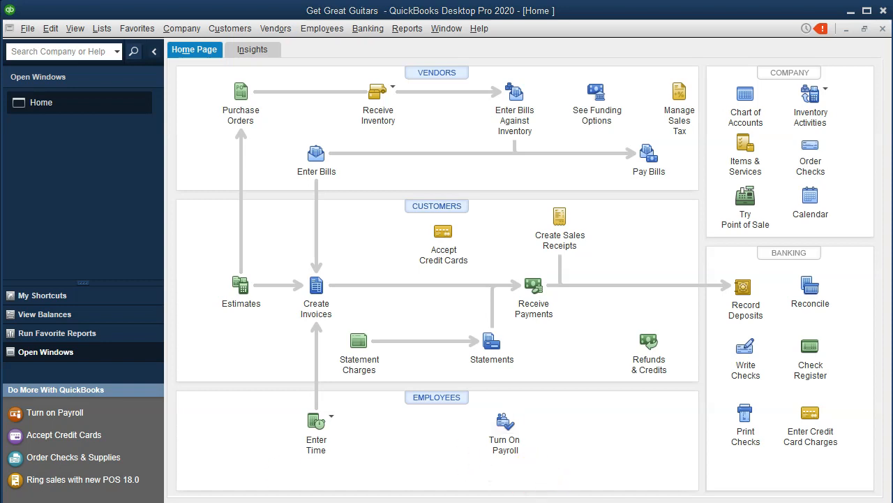
mouse_move(593, 502)
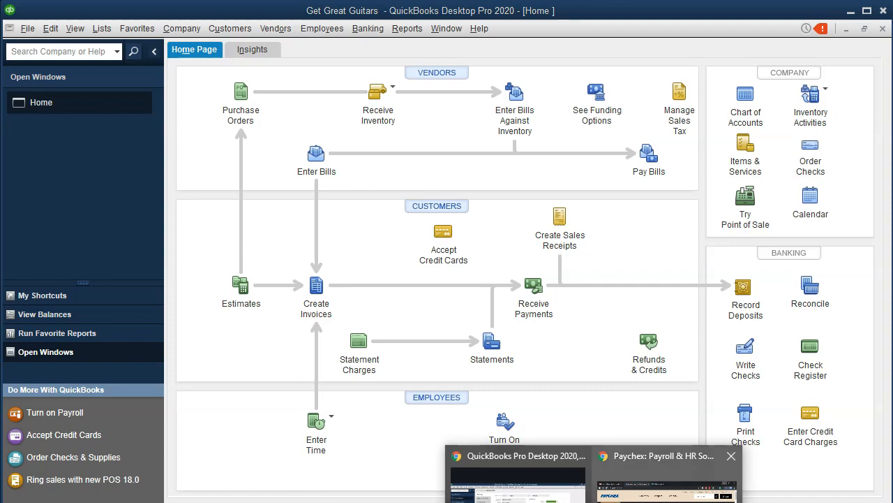
click(667, 482)
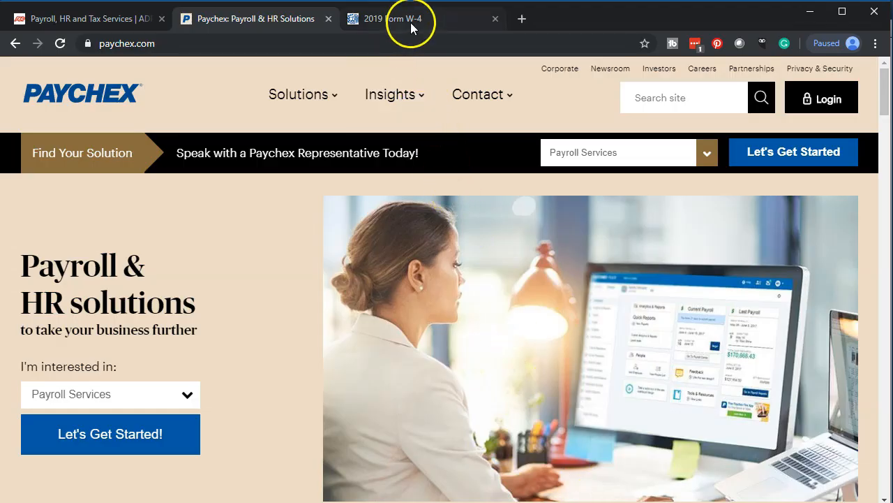
click(416, 21)
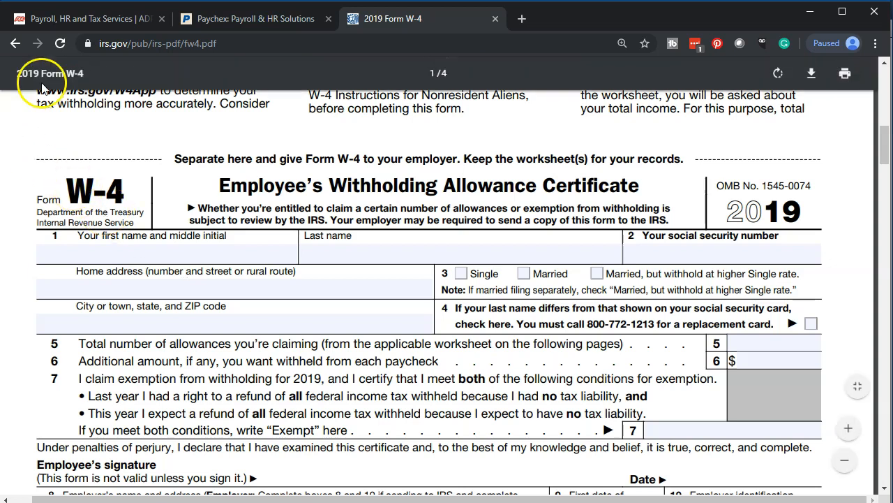
click(146, 44)
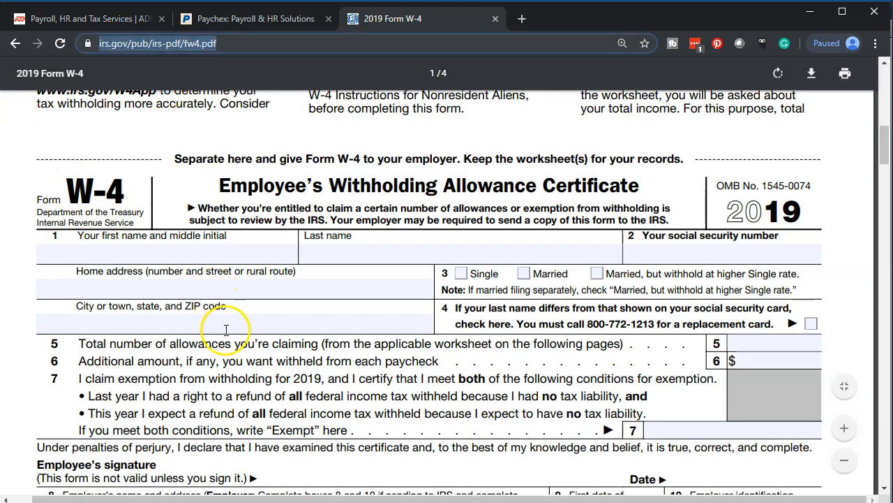
scroll(225, 331, down, 1)
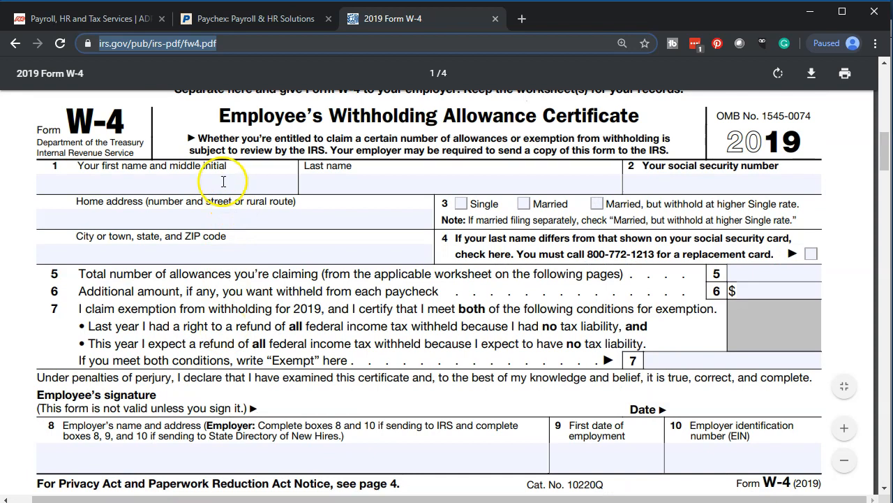
click(223, 181)
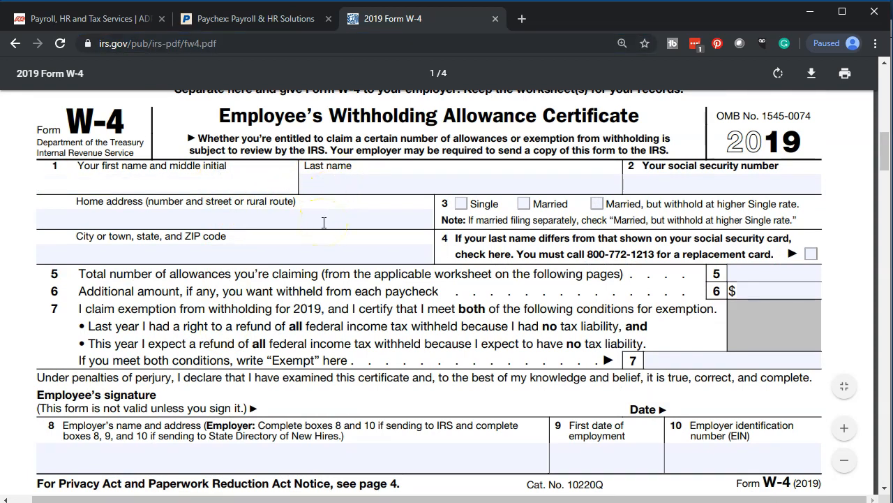
click(324, 247)
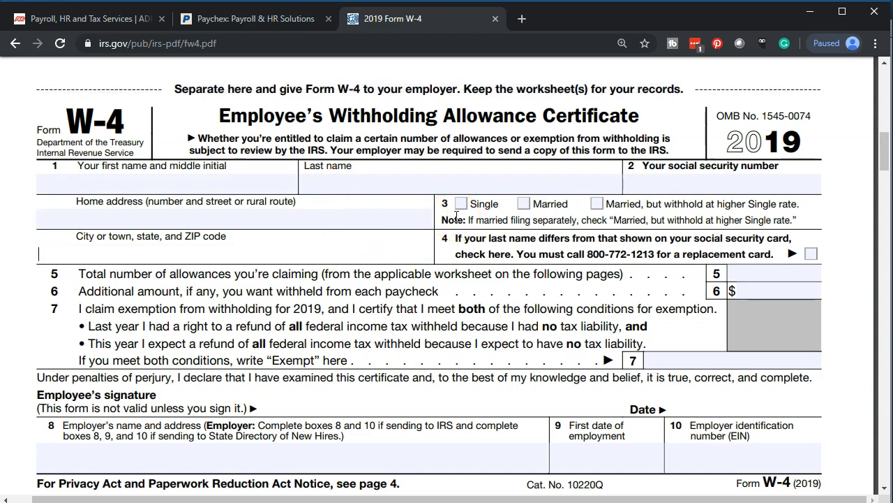
scroll(457, 216, down, 2)
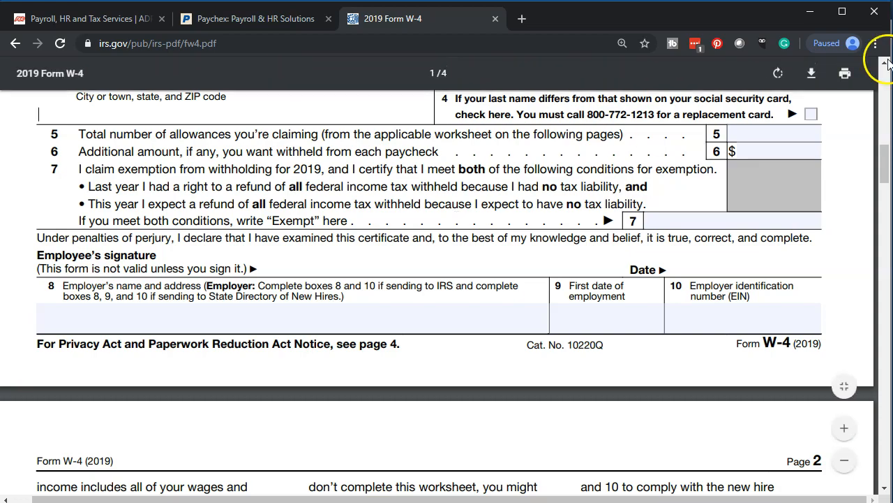
click(810, 11)
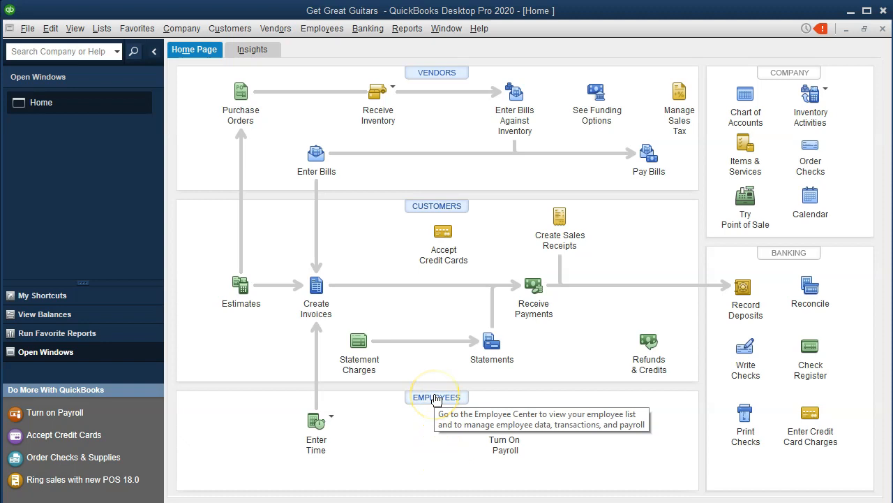
- Open the Employee Center from the Employees menu and start a New Employee record
click(329, 28)
click(386, 50)
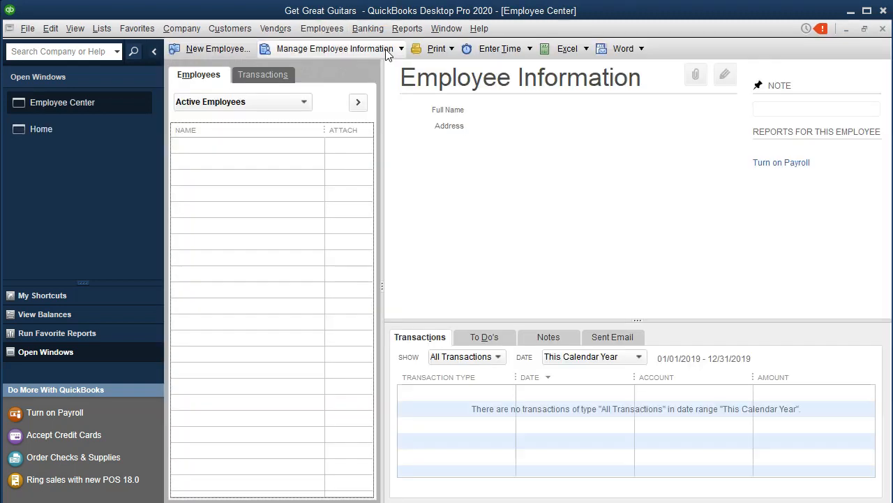
click(358, 138)
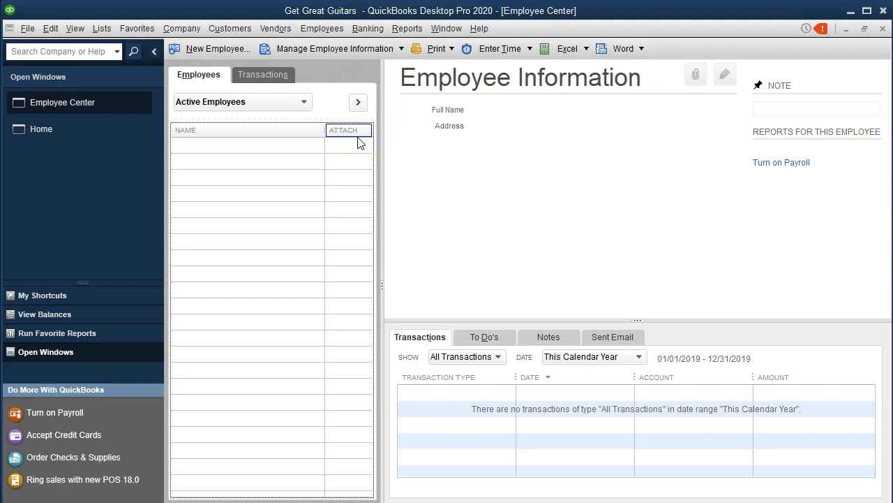
click(295, 135)
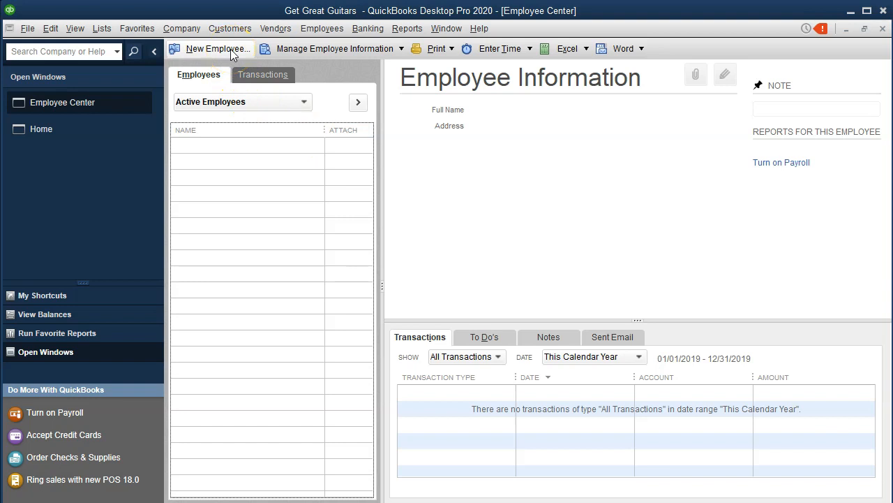
click(231, 51)
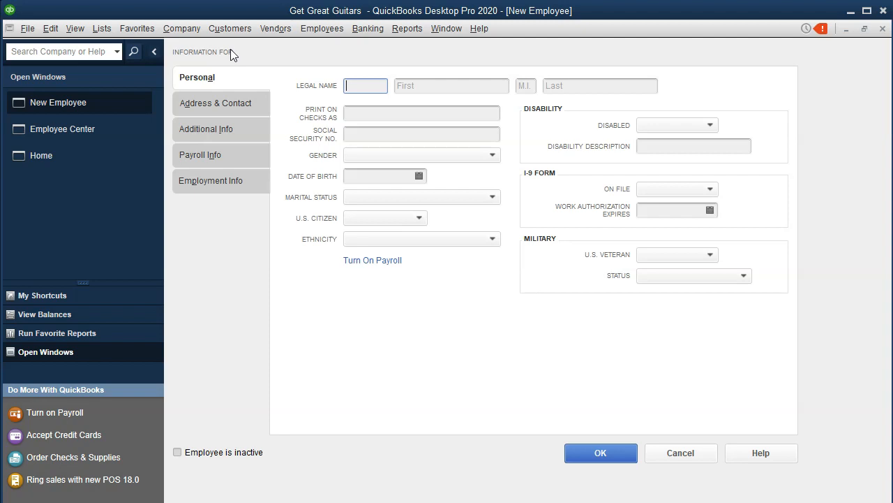
- Enter the employee's first and last legal name on the Personal tab
key(Tab)
text(Adam)
key(Tab)
key(Tab)
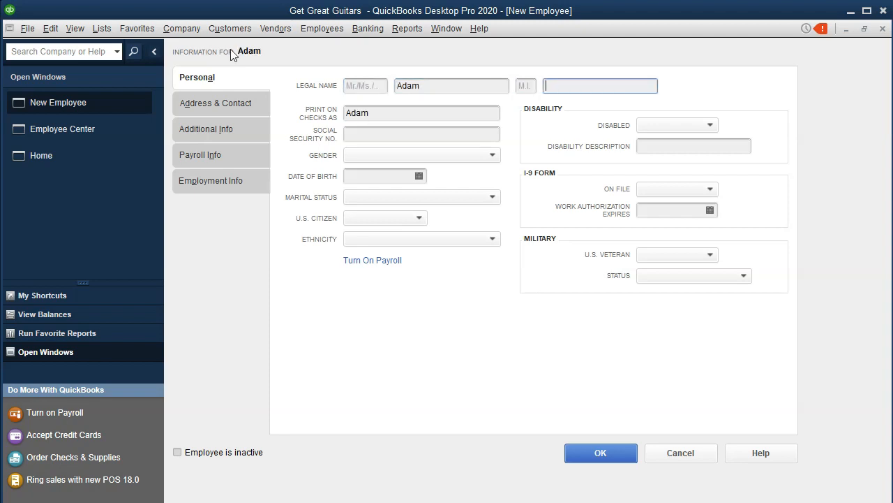
text(Hamilton)
key(Tab)
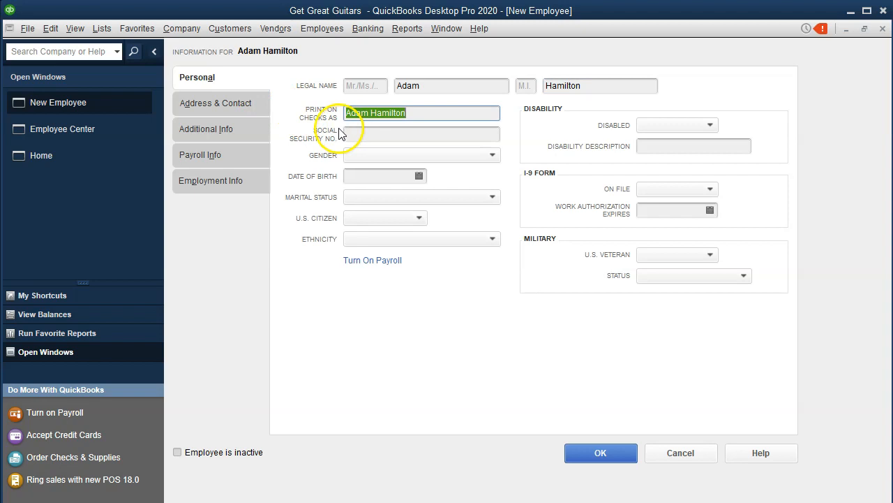
- Enter the employee's Social Security number, gender Male and date of birth
click(384, 128)
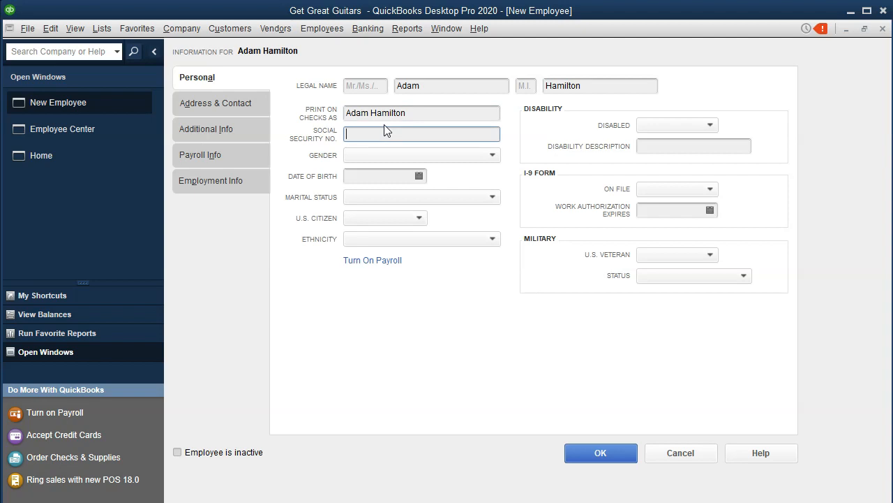
text(565-65-5665)
key(Tab)
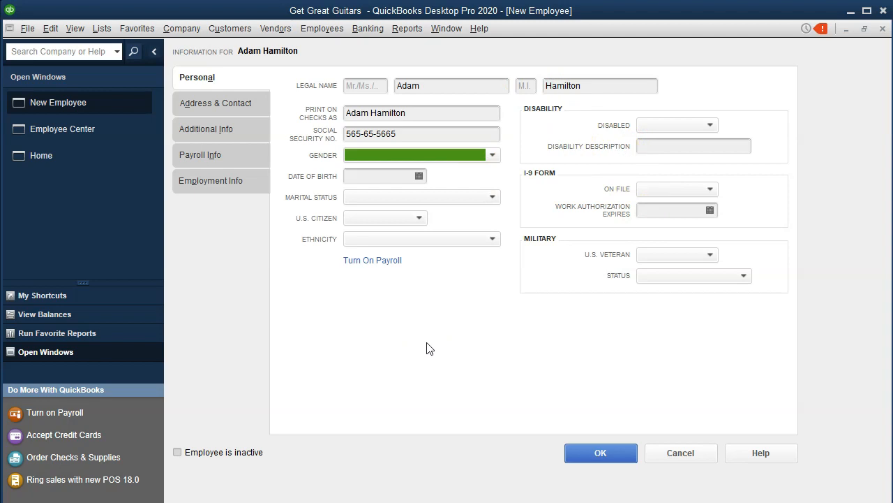
text(Male)
key(Tab)
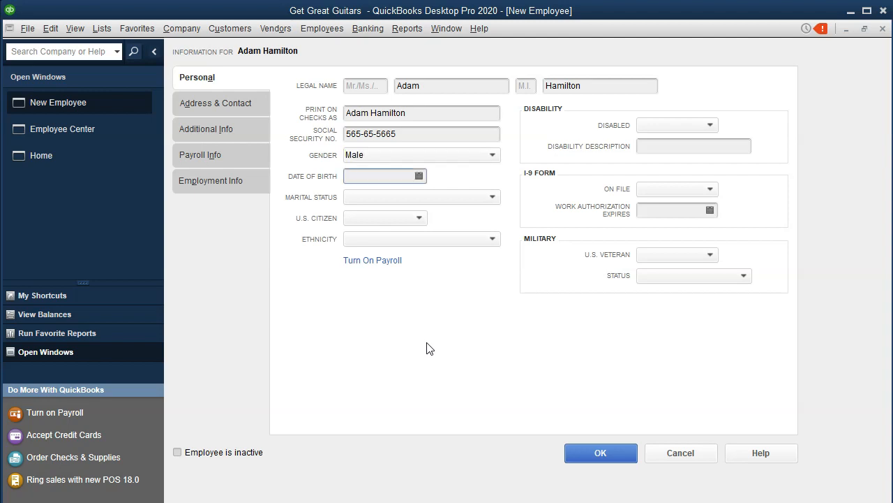
text(09/05/1979)
key(Tab)
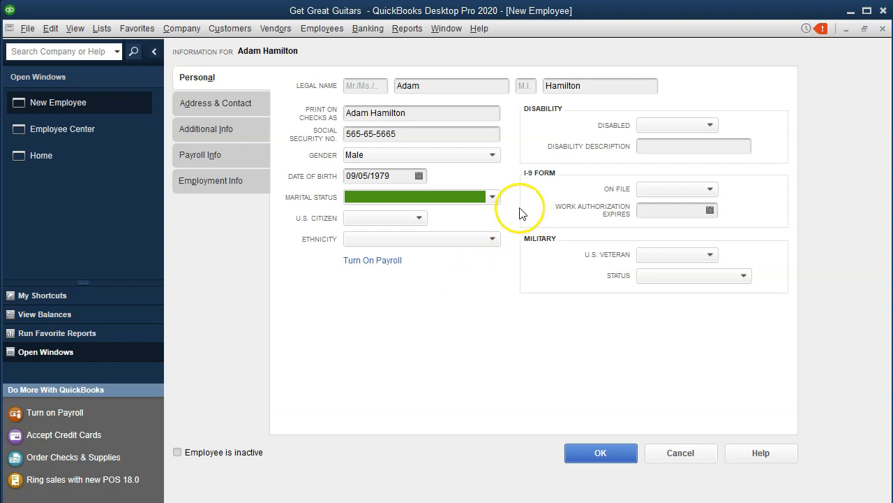
- Set marital status to Single and U.S. Citizen to Yes
click(492, 197)
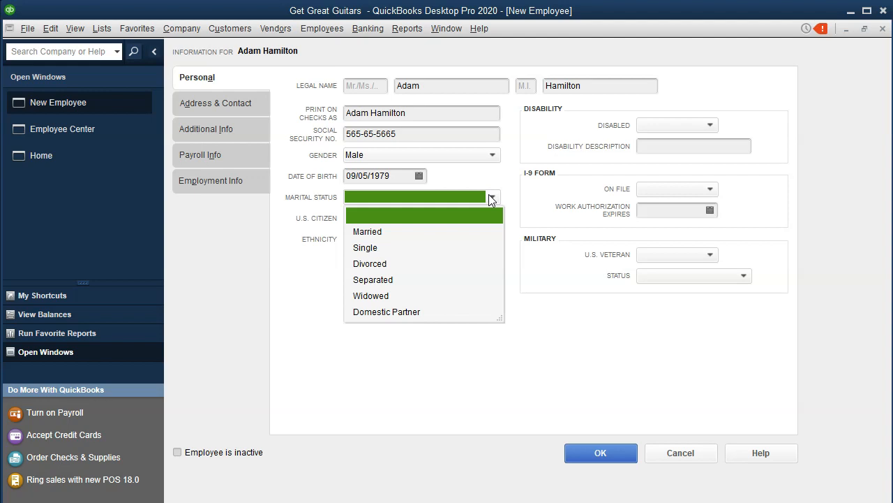
click(364, 248)
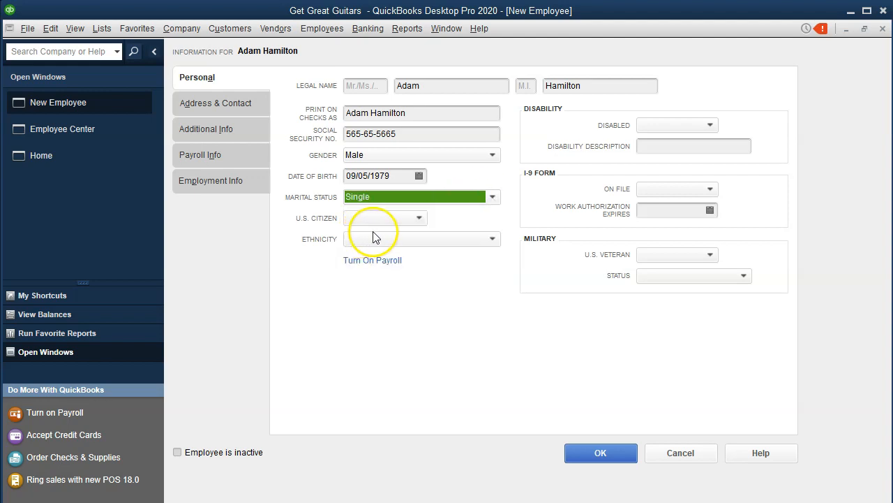
click(391, 218)
click(373, 257)
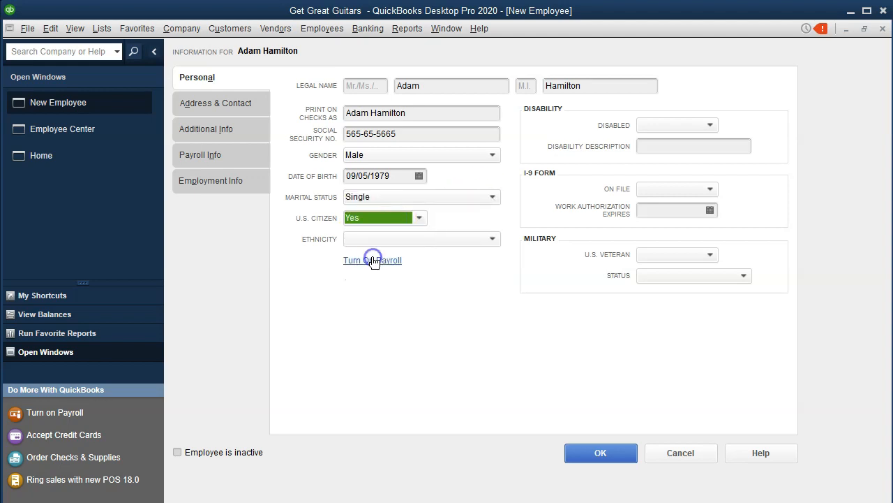
- Leave ethnicity and disability blank and set I-9 On File to Yes
click(448, 243)
click(447, 244)
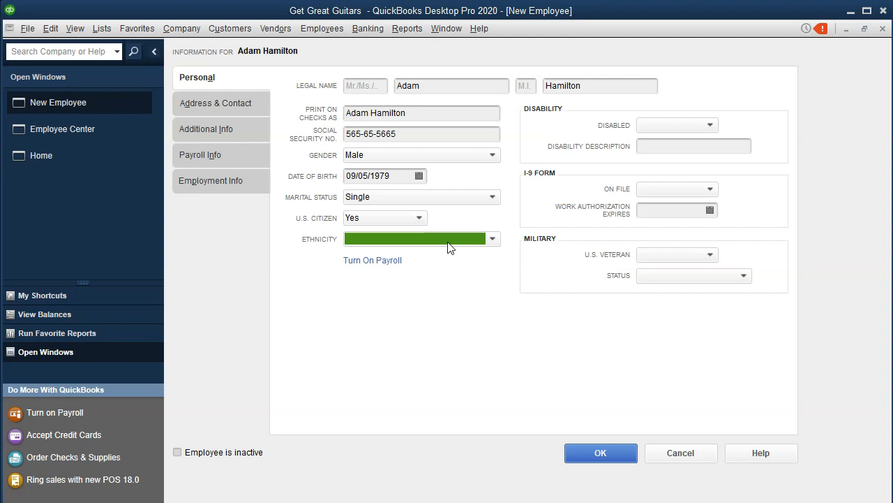
click(669, 124)
click(669, 124)
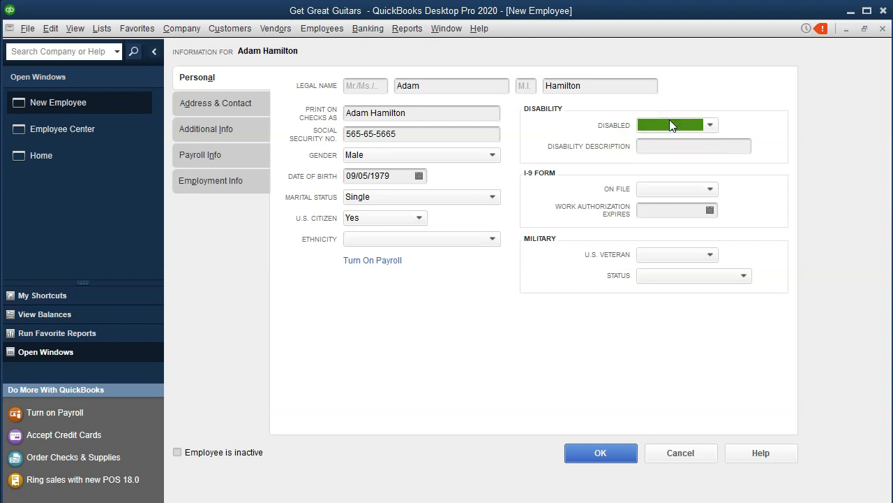
key(Tab)
key(Tab)
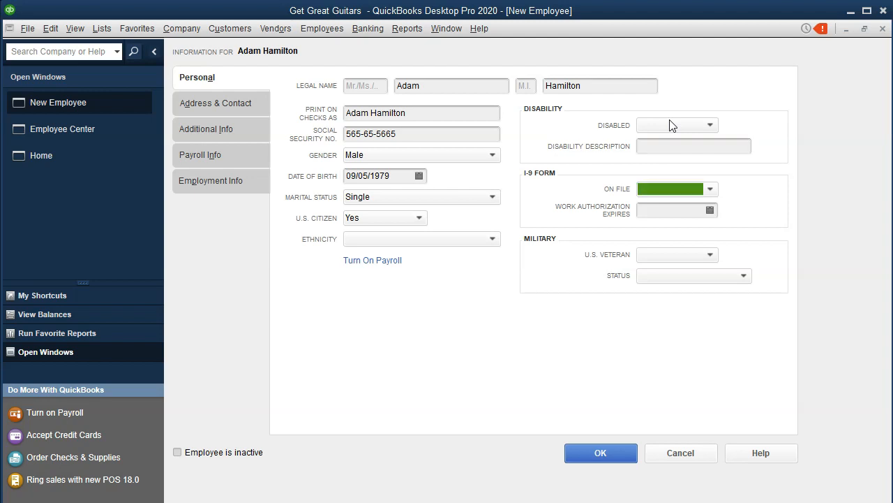
click(689, 191)
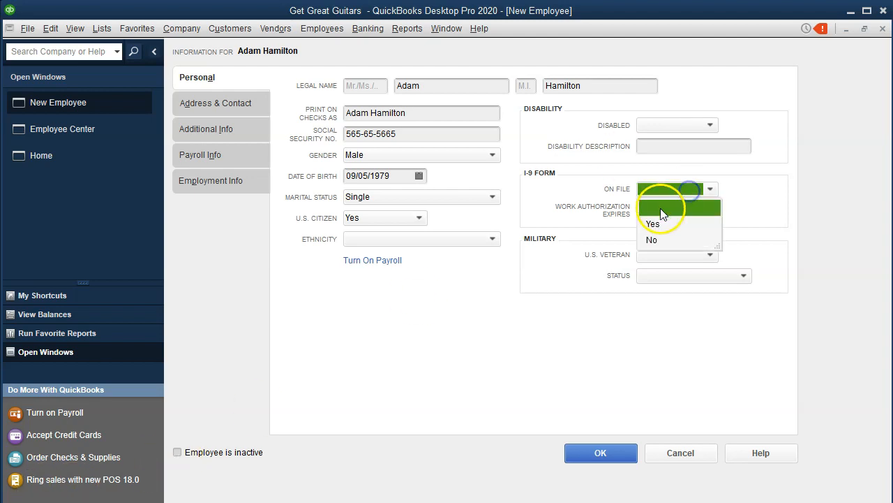
click(653, 222)
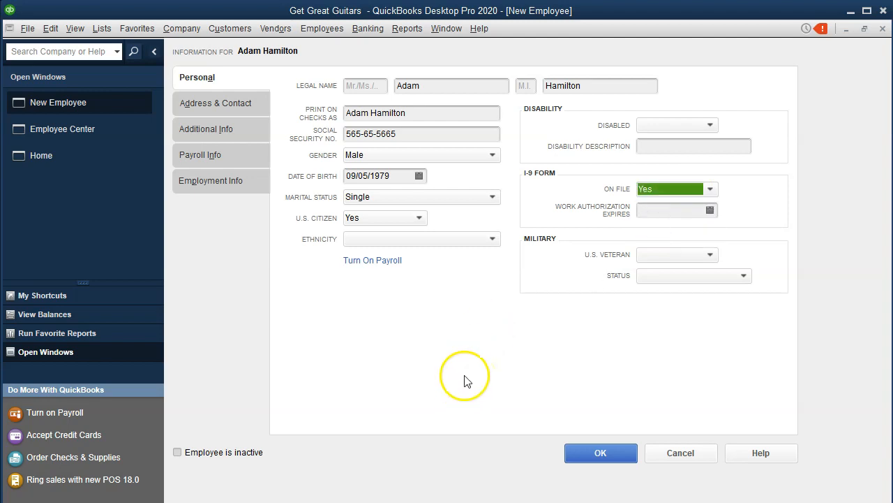
click(224, 105)
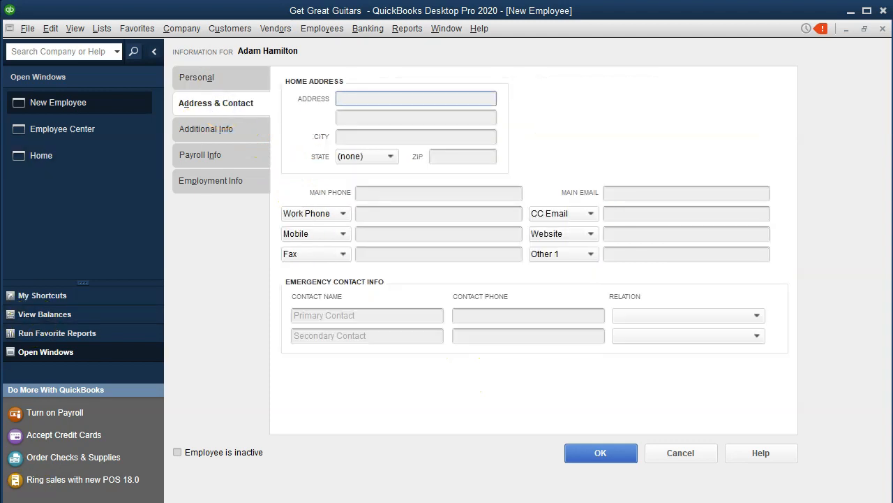
- Enter the employee's home street address, city, state and ZIP code
click(359, 97)
text(1423 2nd st)
key(Tab)
key(Tab)
text(New York)
key(Tab)
text(N)
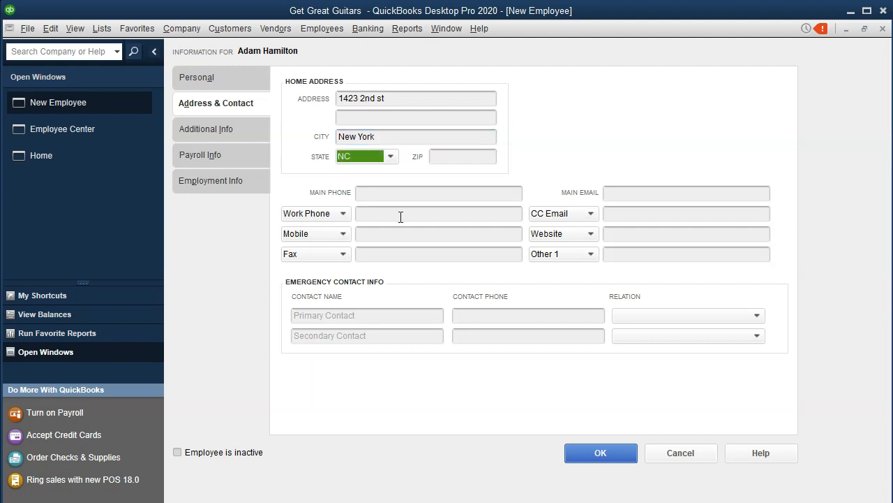
click(391, 157)
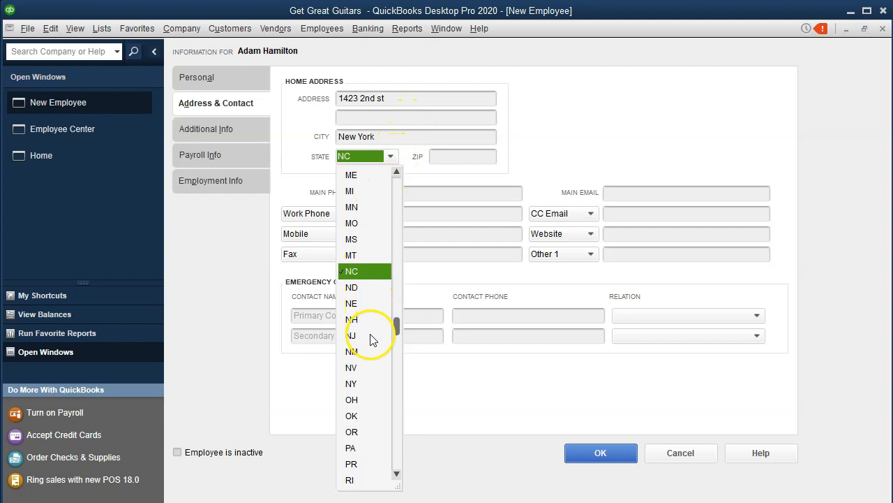
click(351, 368)
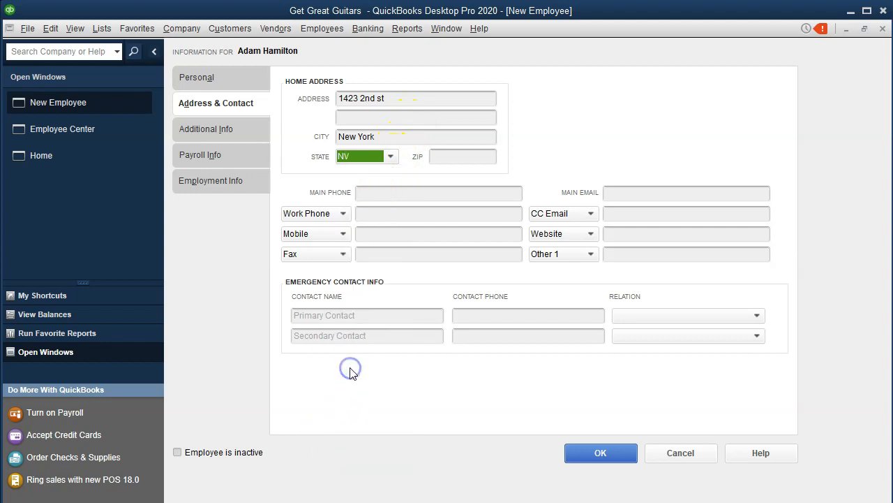
key(Tab)
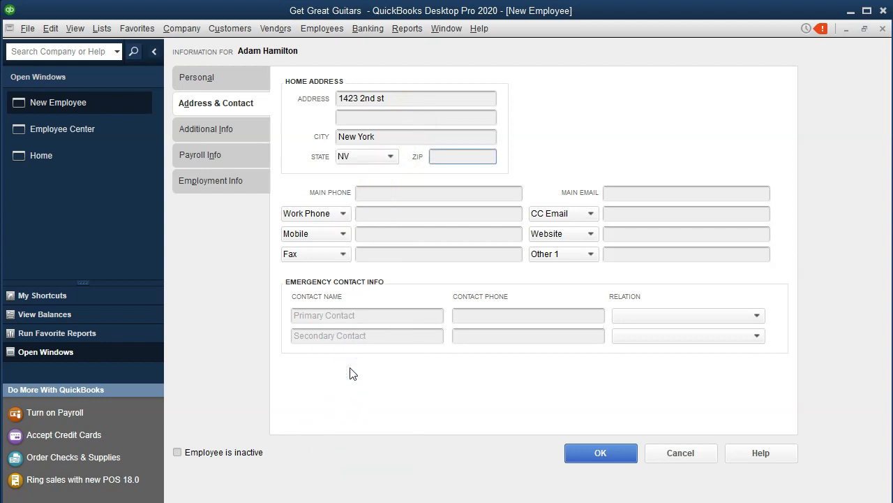
text(10003)
- Skip the phone, email and website fields and save the employee record
key(Tab)
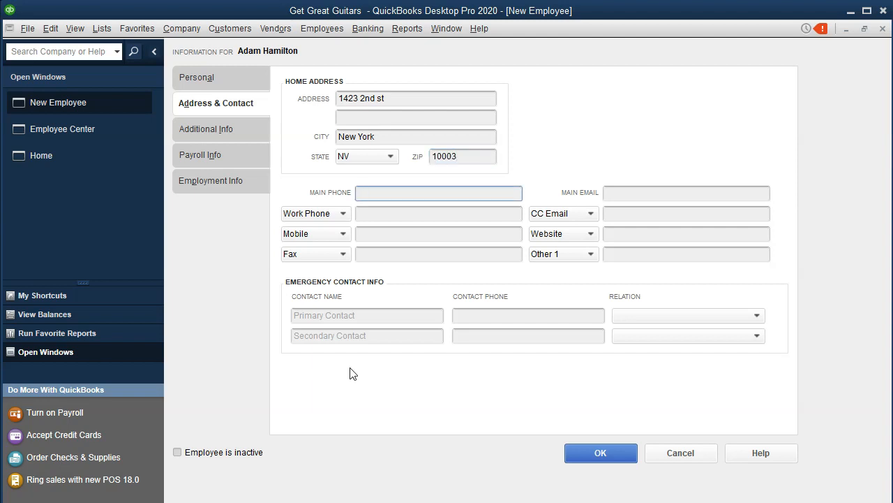
key(Tab)
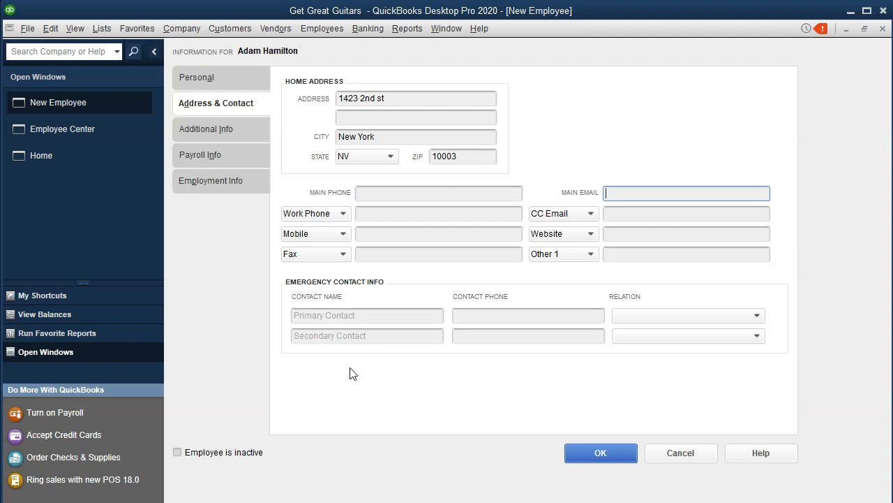
key(Tab)
key(Tab)
key(Tab)
key(Tab)
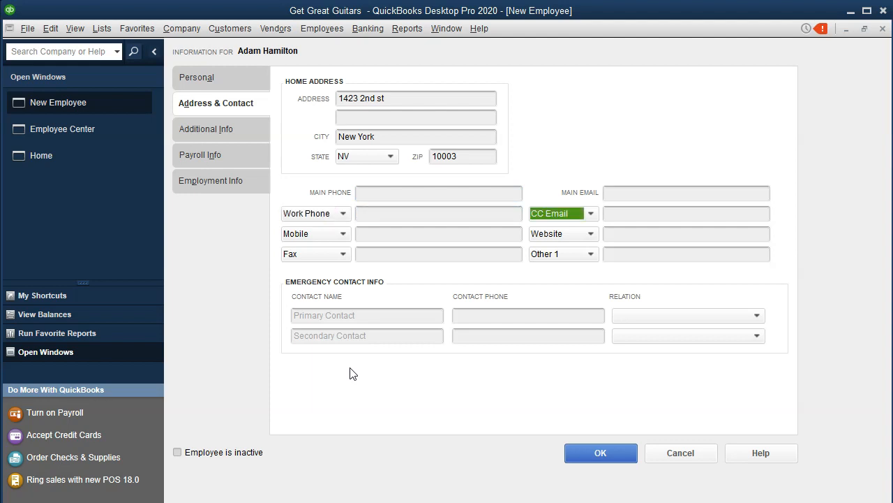
key(Tab)
key(Tab)
key(Tab)
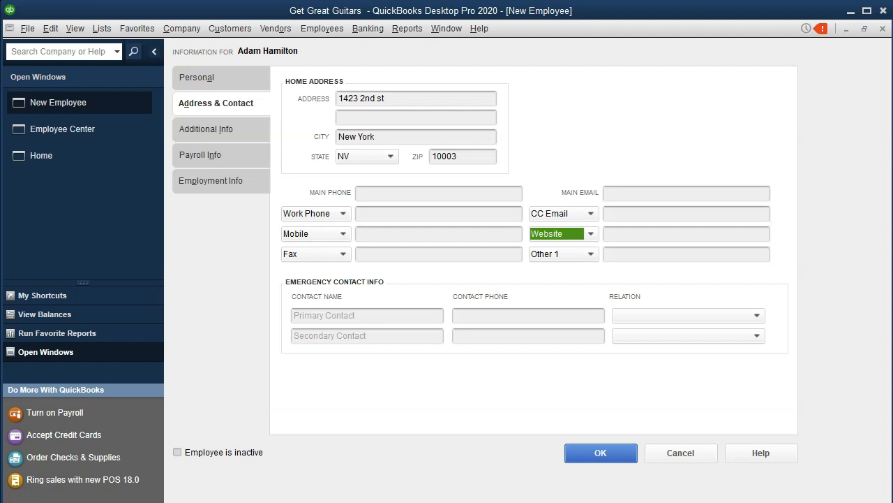
key(Tab)
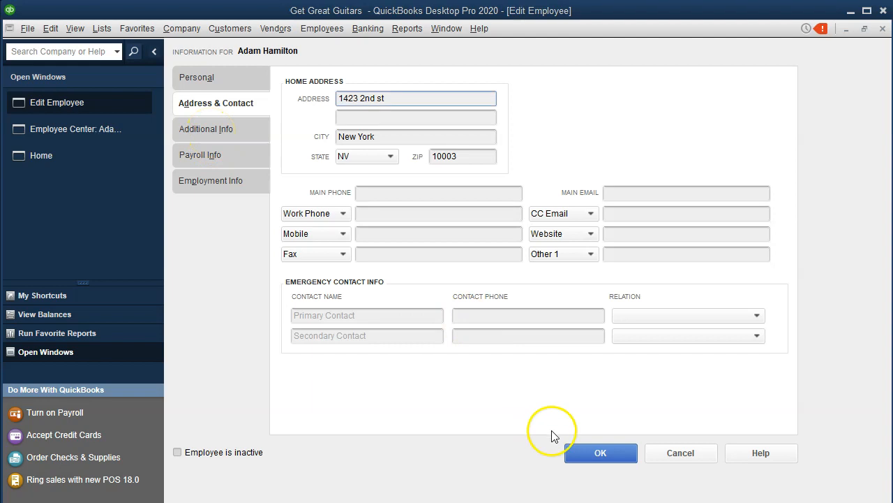
click(214, 130)
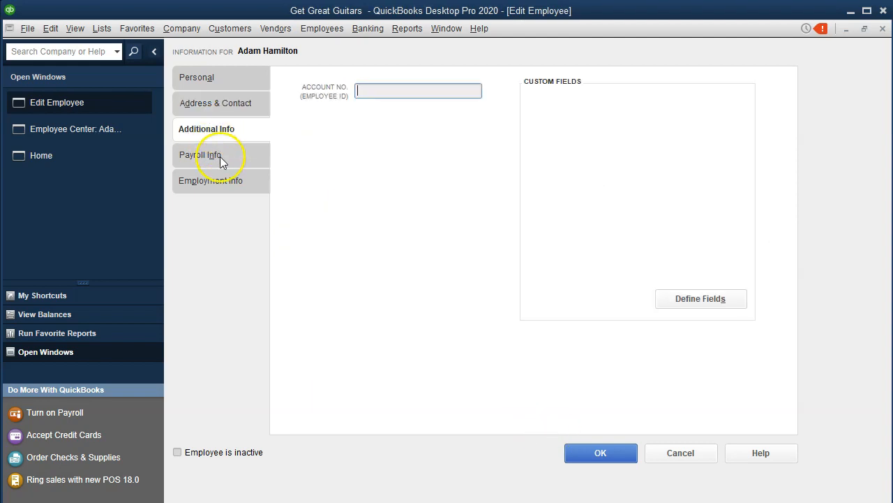
- Show the employee's Payroll Info and view the pay frequency options
click(220, 156)
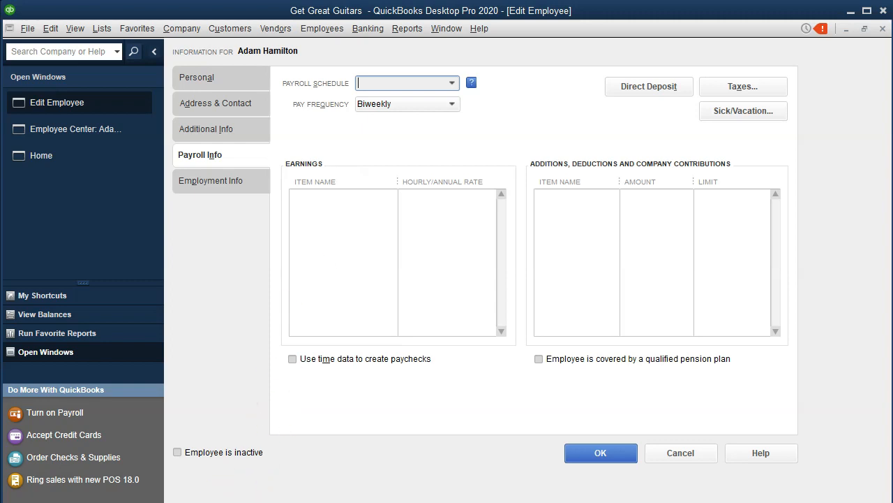
click(452, 105)
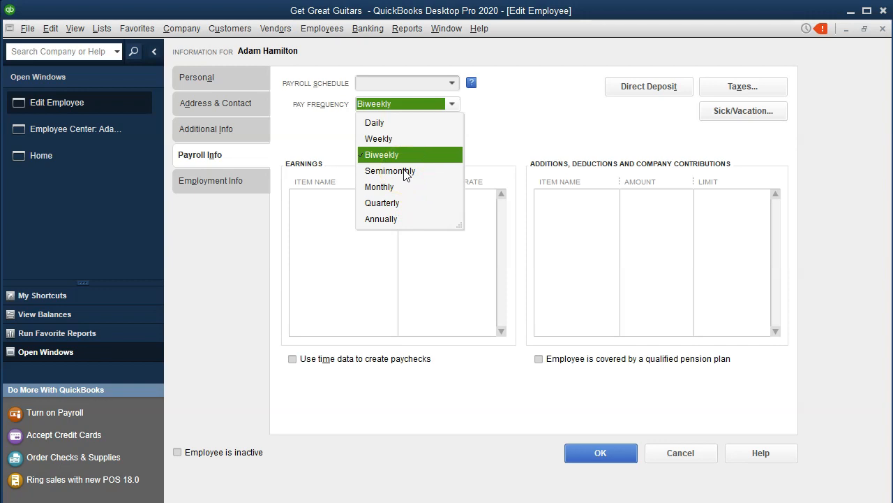
- Bring up Windows Calculator beside the Payroll Info page and reposition it
key(alt+Tab)
drag(748, 92, 663, 68)
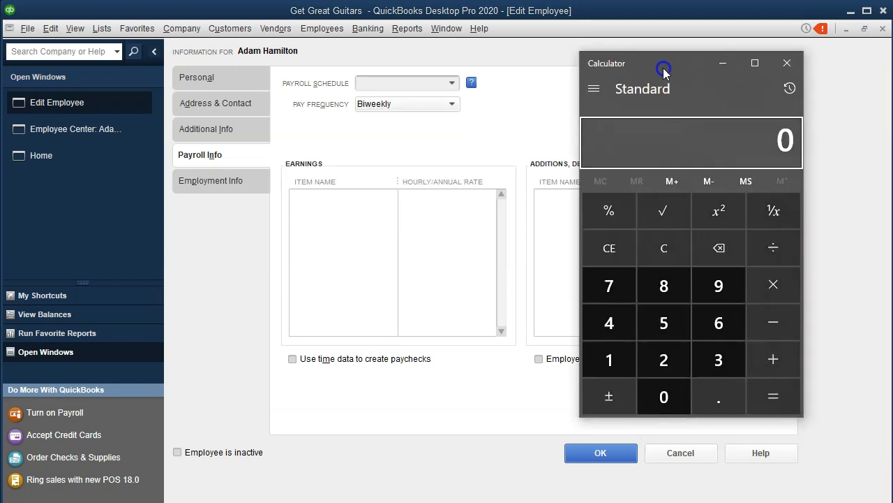
- Calculate 12 × 2 = 24 in the calculator
click(451, 275)
click(668, 95)
key(1)
key(2)
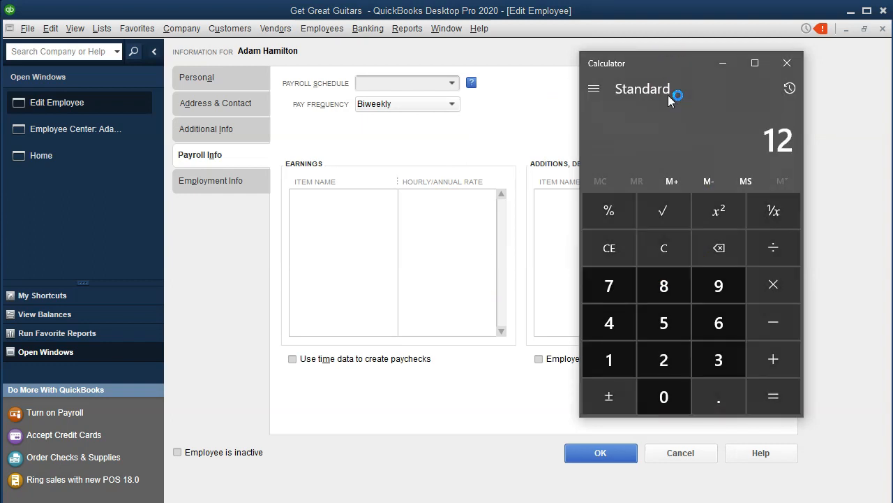
key(asterisk)
key(2)
key(Return)
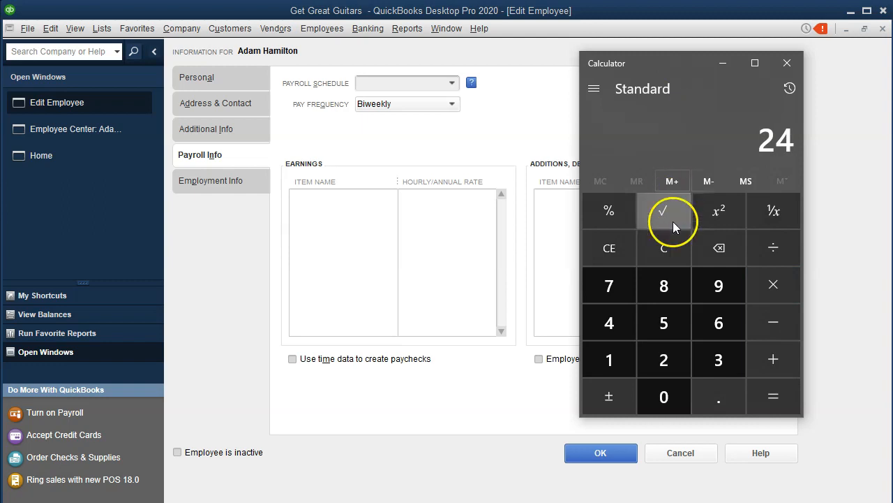
- Clear the display and calculate 52 ÷ 2 = 26 biweekly pay periods
click(673, 255)
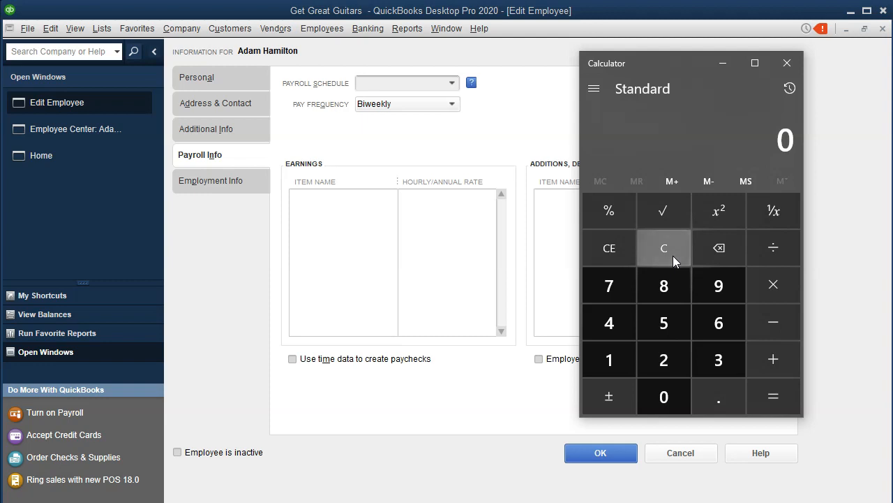
text(52)
key(slash)
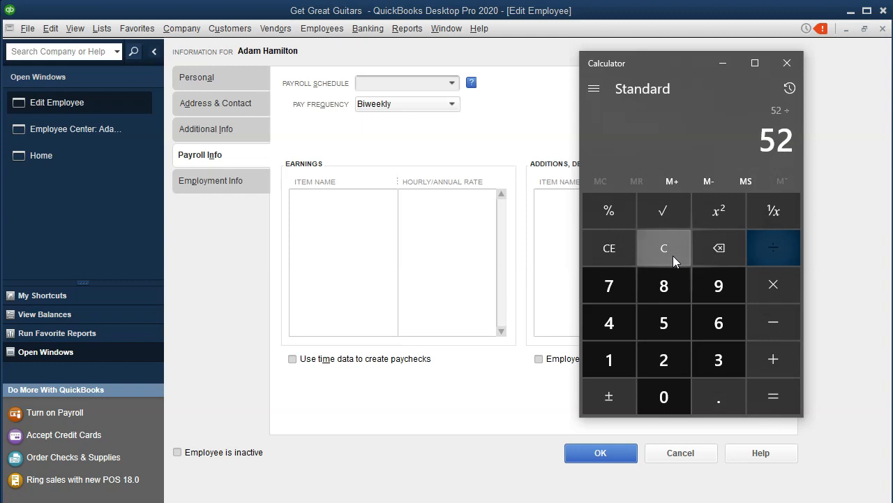
text(2)
key(Return)
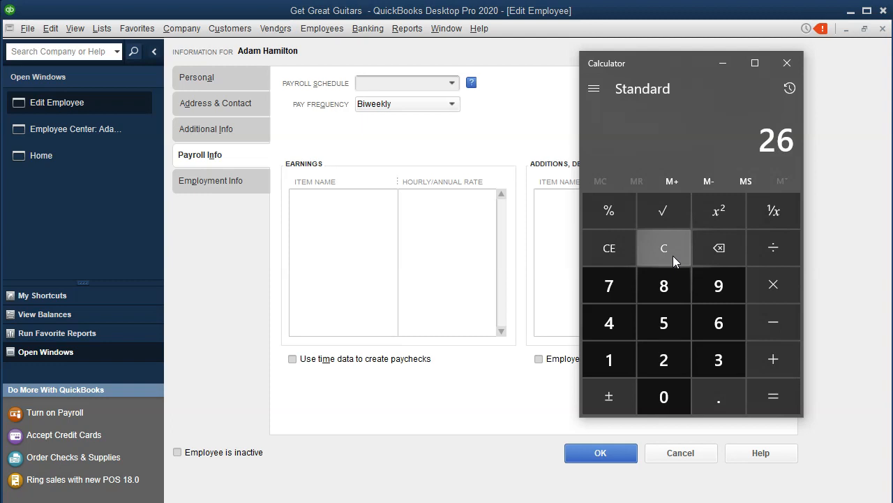
- Close the calculator and change the pay frequency from Biweekly to Monthly
click(786, 64)
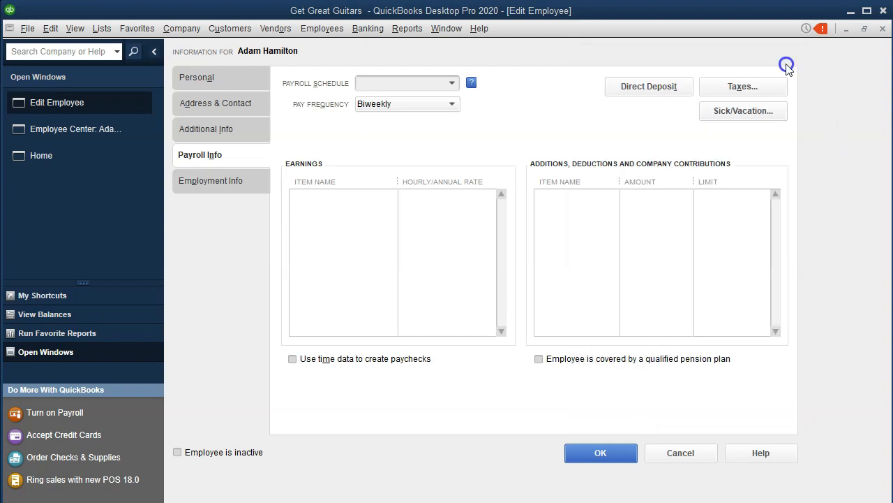
click(449, 108)
click(411, 187)
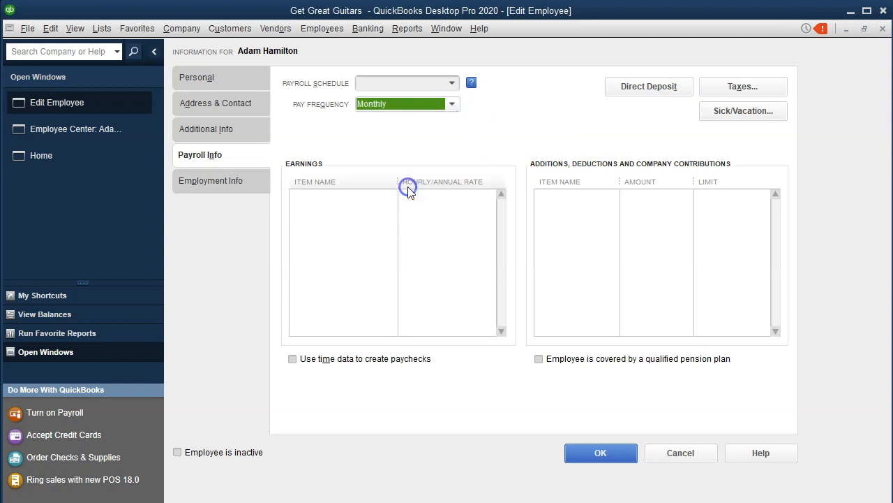
click(377, 205)
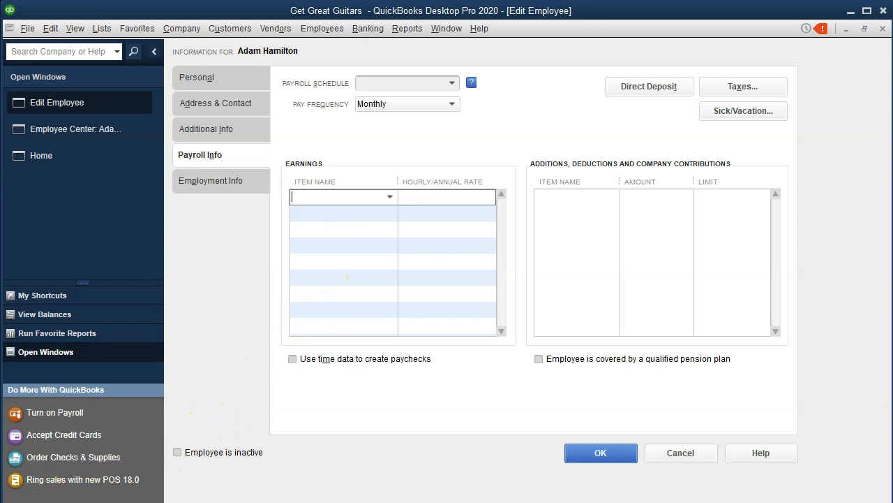
- Enter Sarlary as the earnings item and choose to set it up as a new payroll item
text(Sarlary)
click(359, 197)
key(Tab)
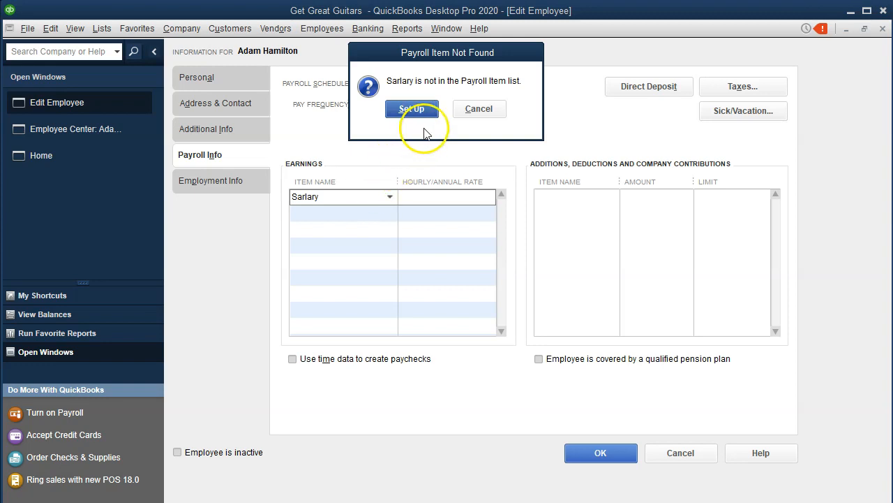
click(410, 110)
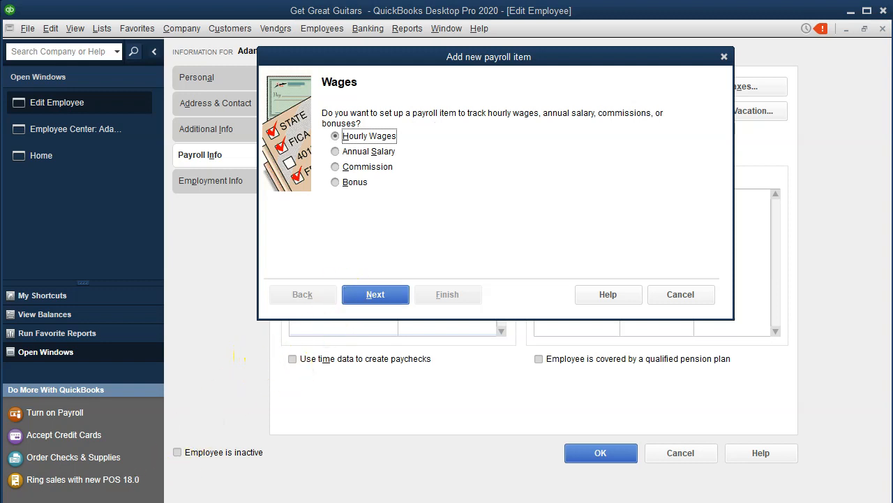
- Create Sarlary as an Annual Salary, Regular Pay item tracked to the Payroll Expenses account
click(337, 153)
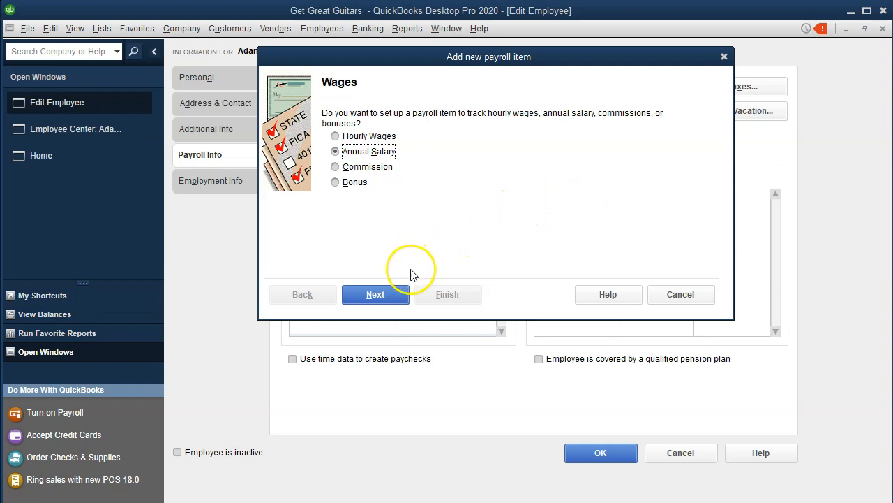
click(392, 296)
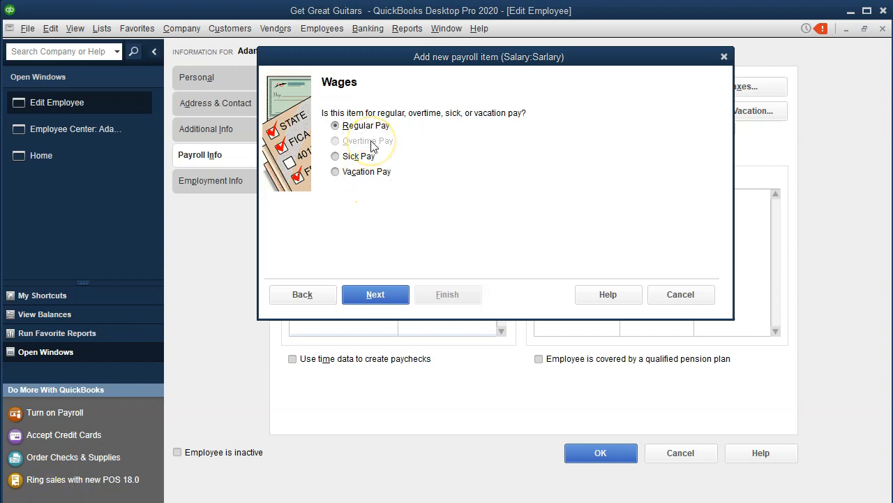
click(369, 293)
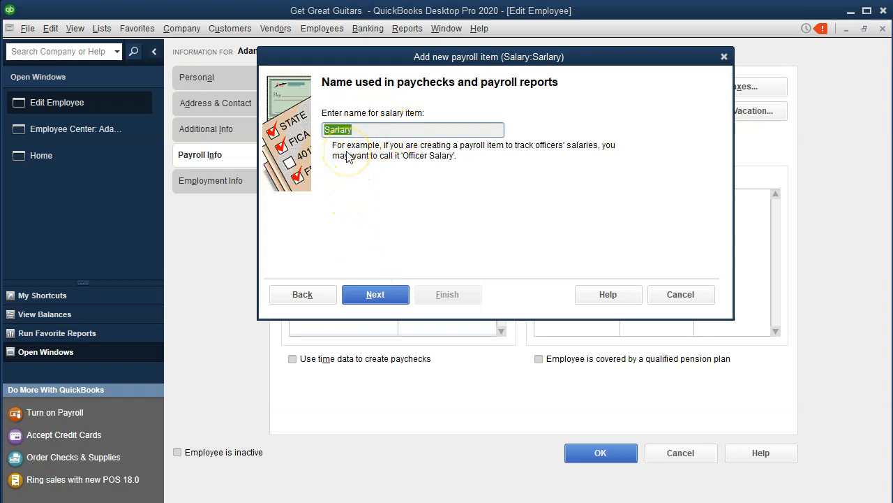
click(380, 296)
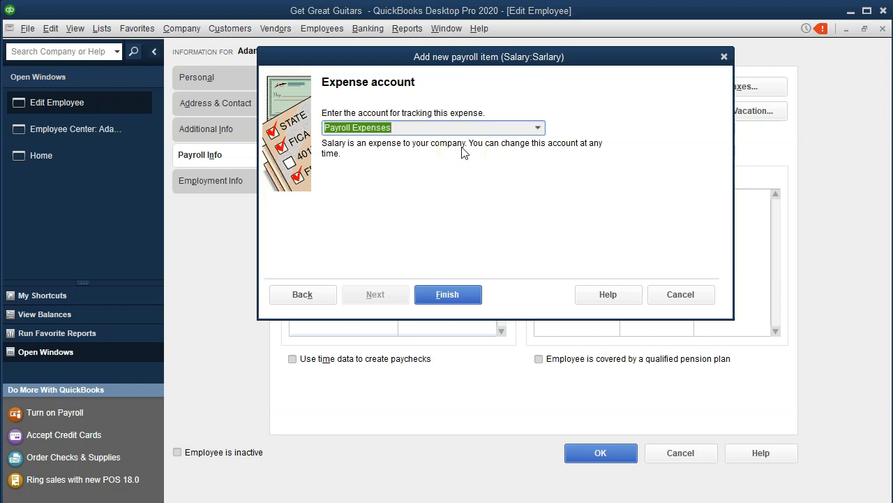
click(447, 296)
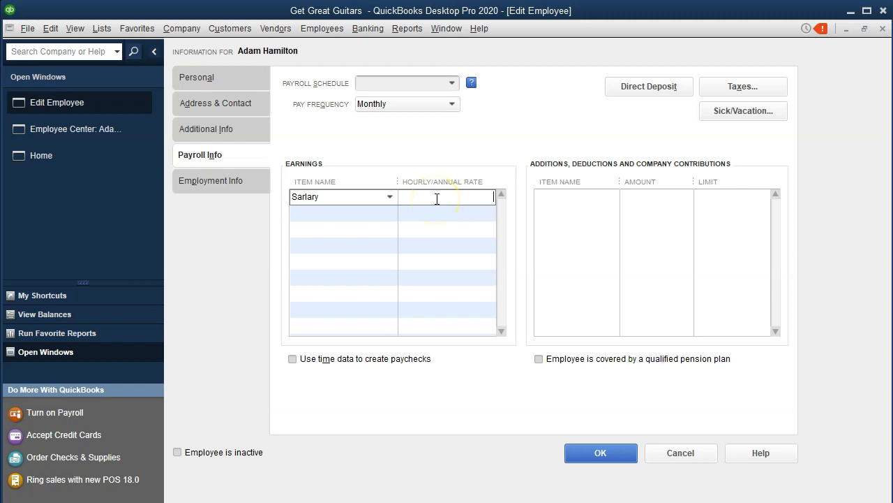
- Use the QuickBooks calculator to work out 55000/12 for the monthly pay
key(ctrl+slash)
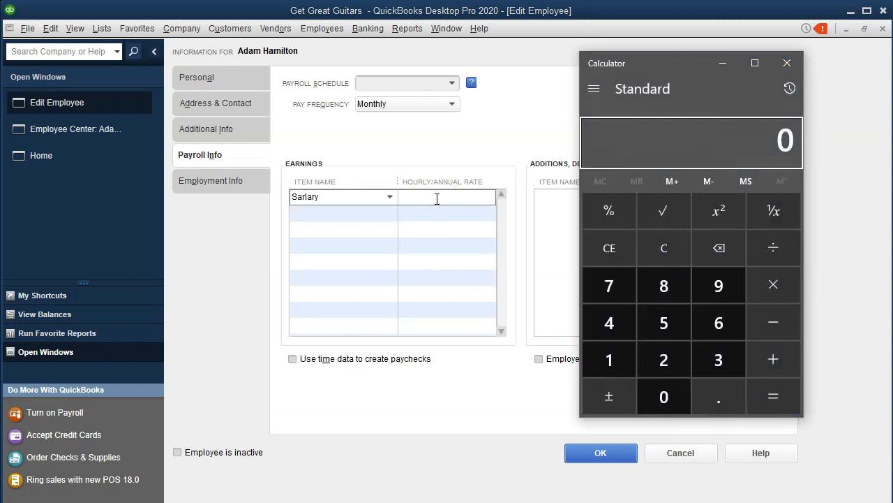
text(550000)
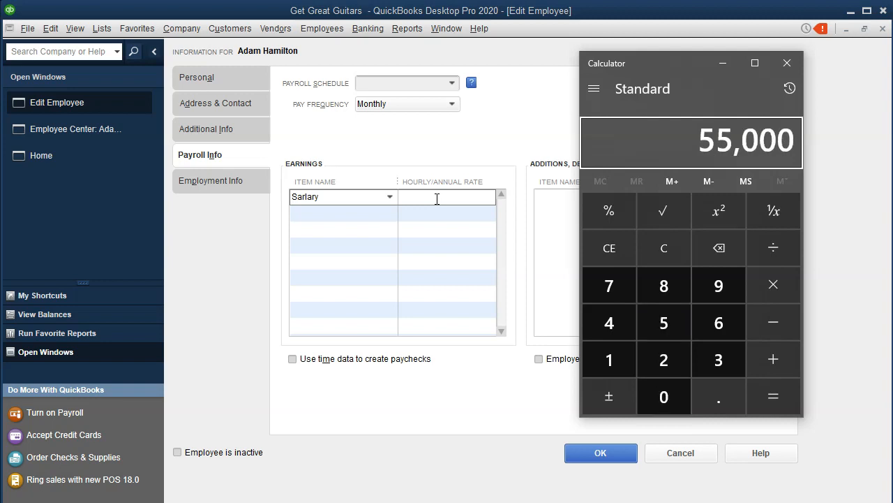
text(/12)
key(Return)
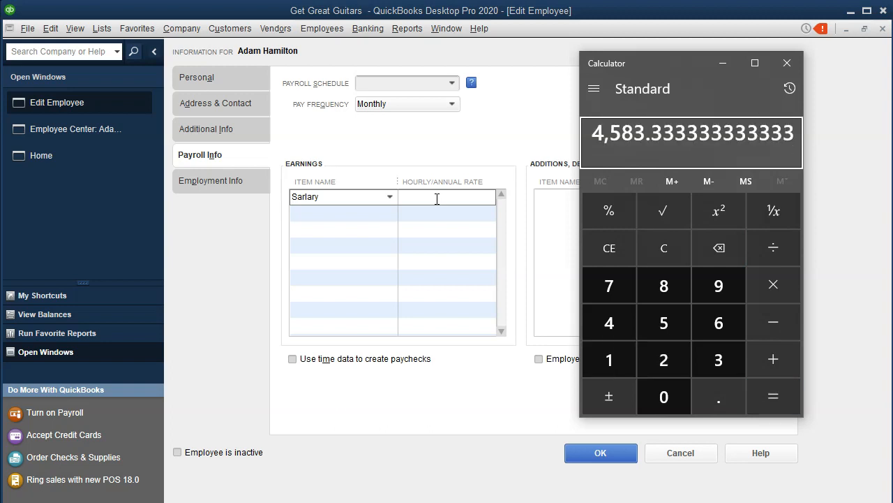
- Enter 55000 as the Sarlary annual rate
click(455, 203)
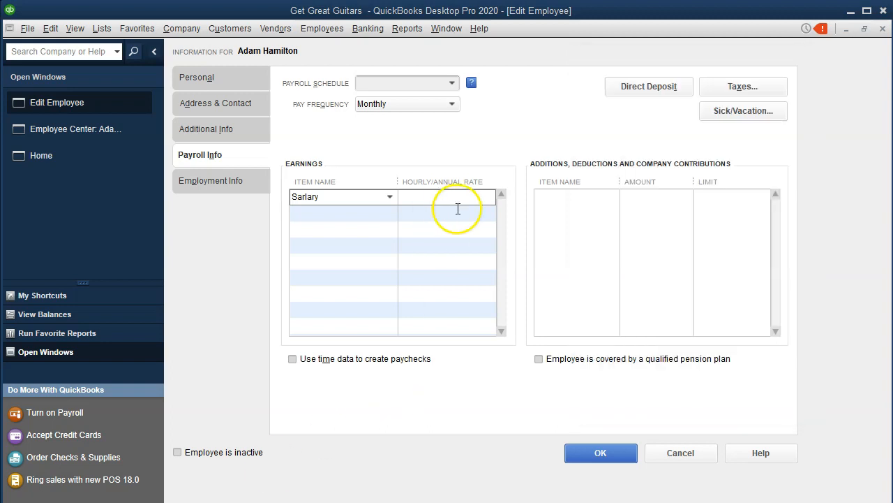
text(55000)
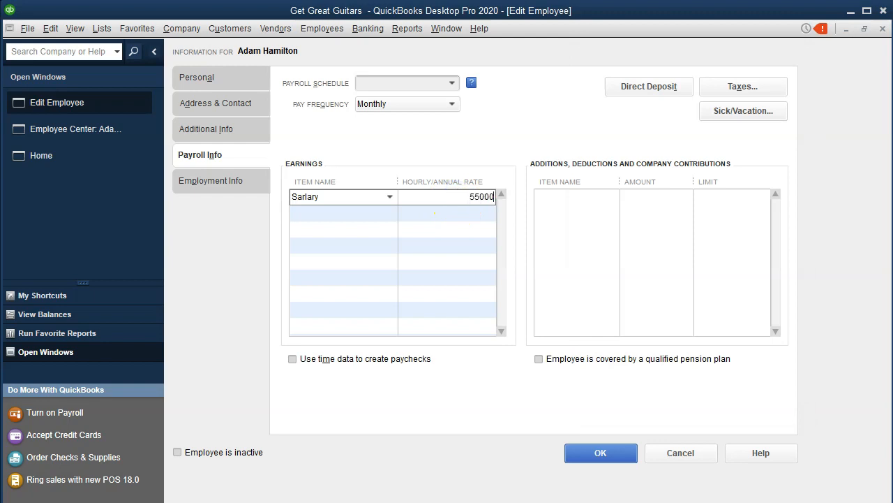
key(Tab)
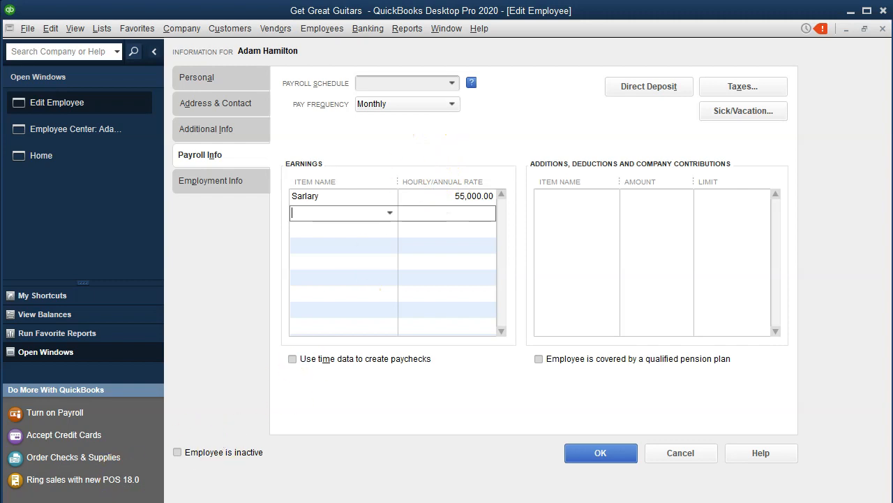
click(719, 98)
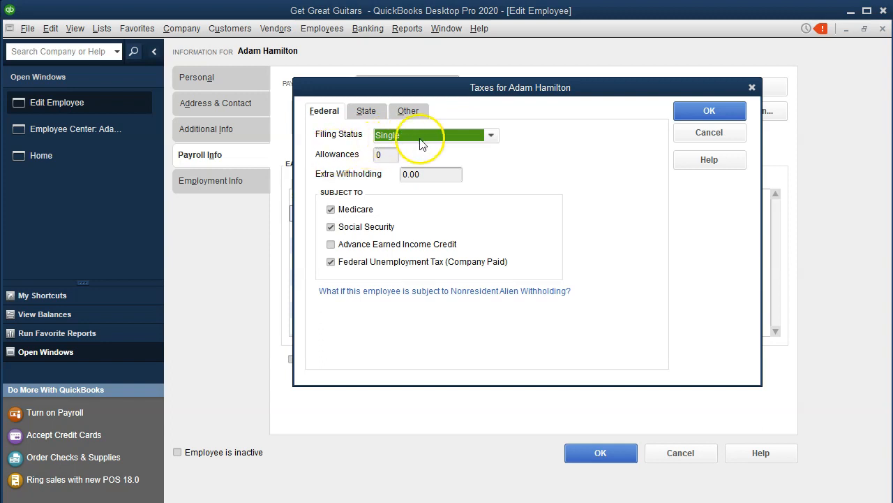
- Change the federal withholding allowances from 0 to 1
click(390, 154)
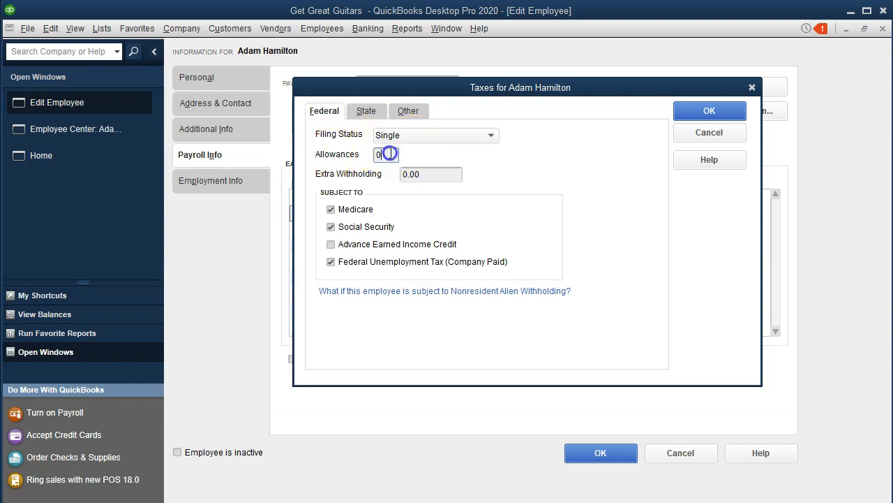
key(BackSpace)
text(1)
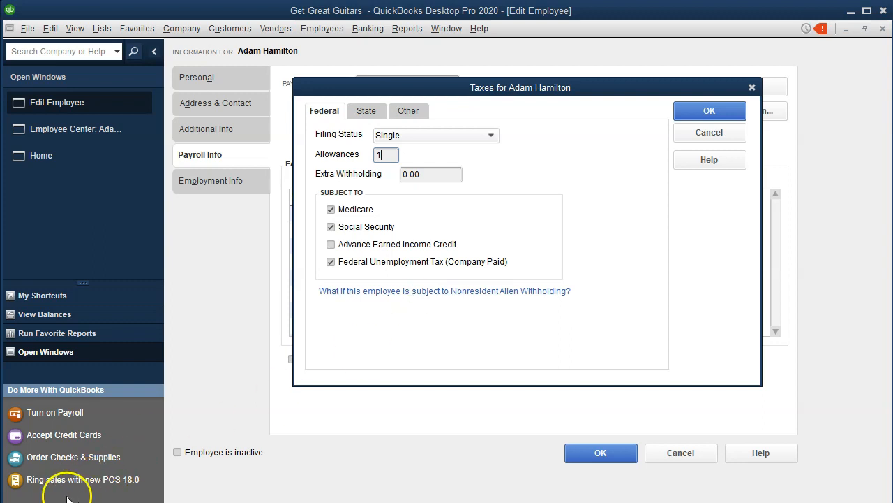
- Review the State tab, close Taxes past the setup warning, and save the employee
click(368, 112)
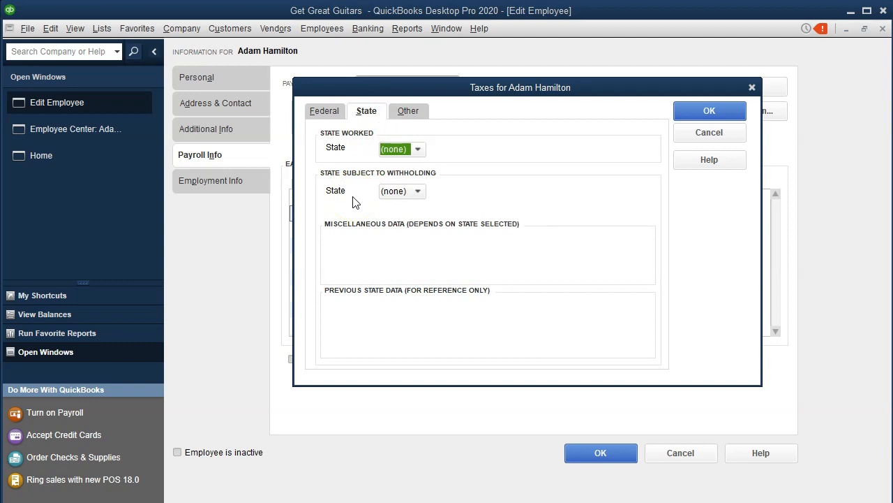
click(324, 111)
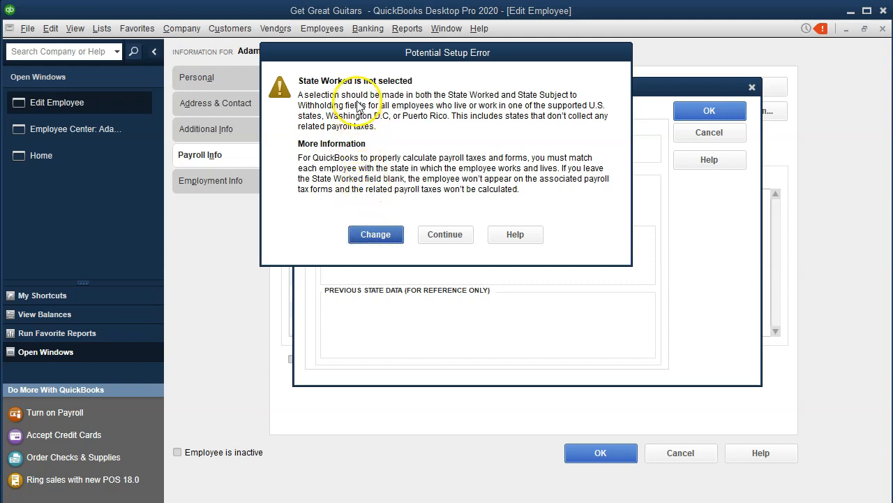
click(383, 236)
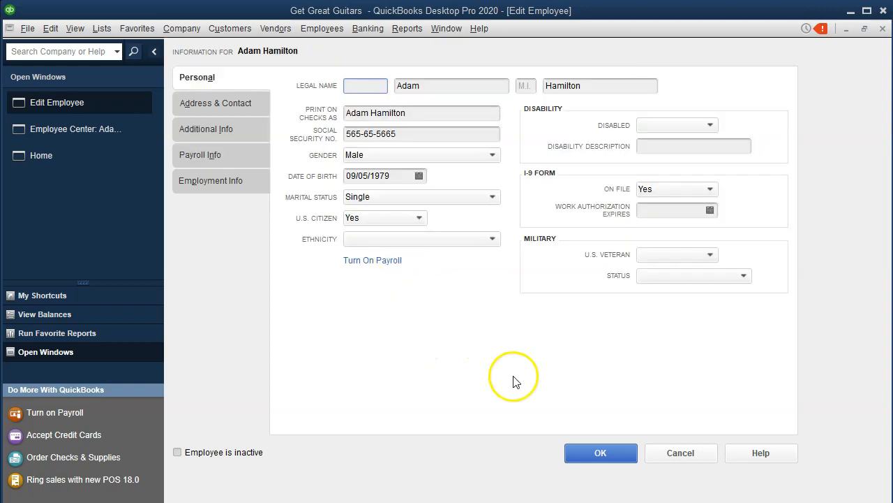
click(599, 453)
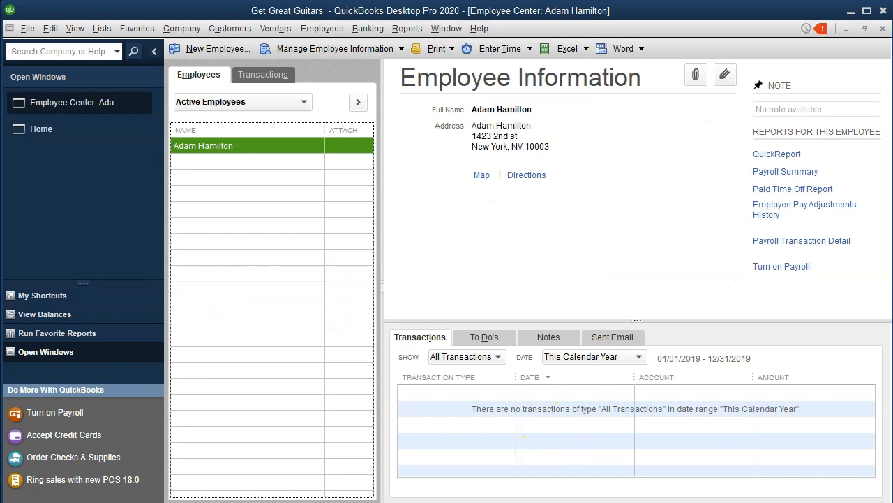
- Start a new employee and enter her first name, last name and social security number
click(196, 52)
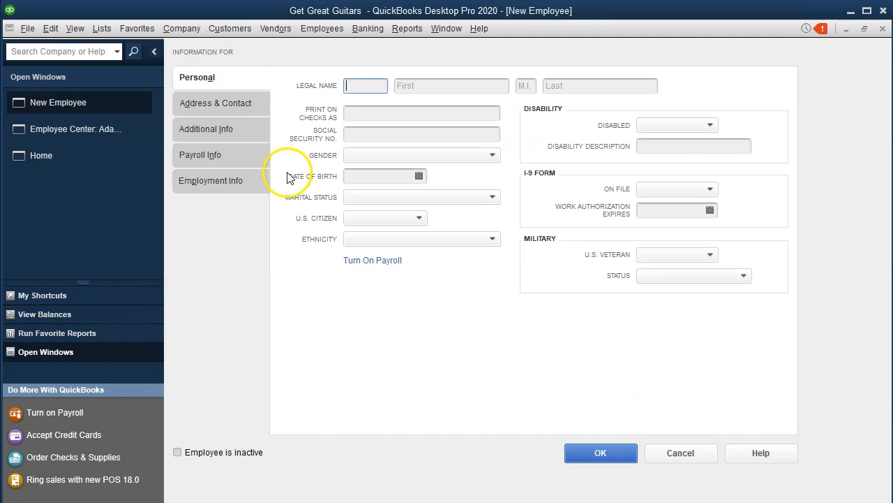
key(Tab)
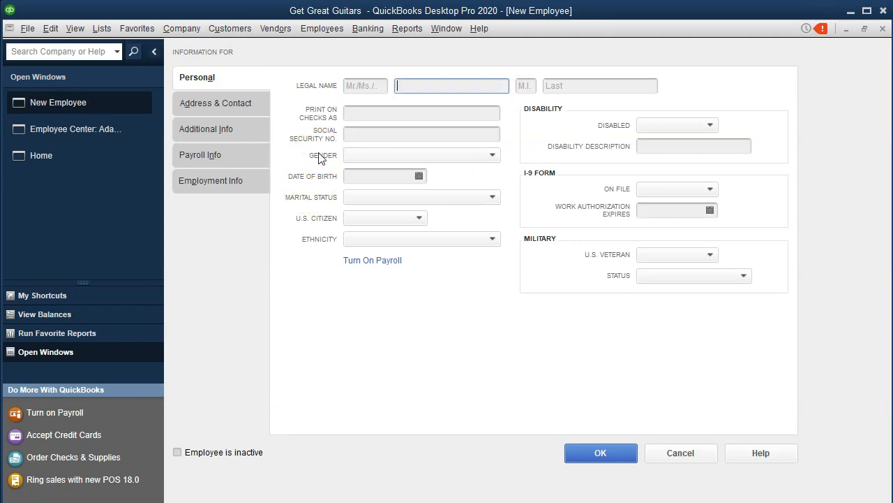
text(Erica)
key(Tab)
key(Tab)
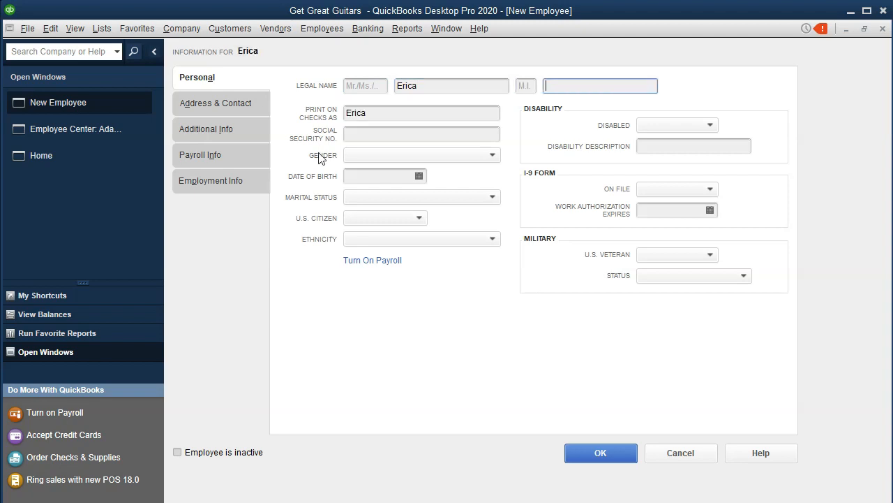
text(Robertson)
key(Tab)
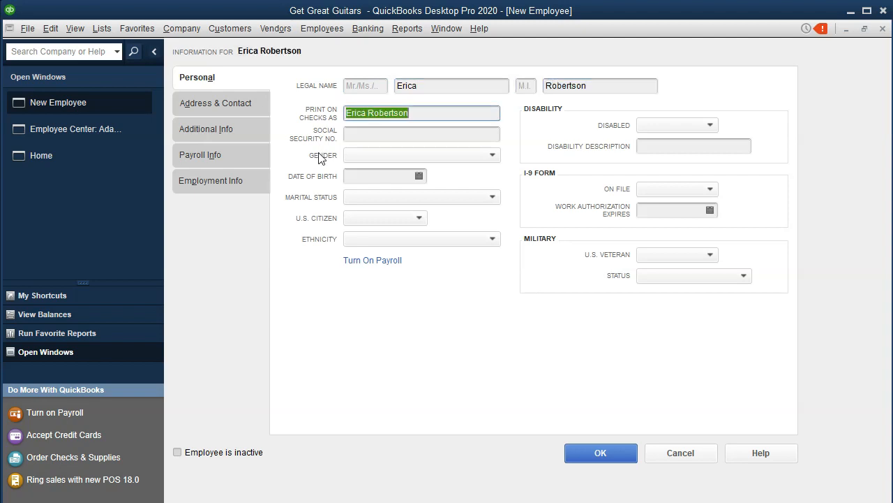
key(Tab)
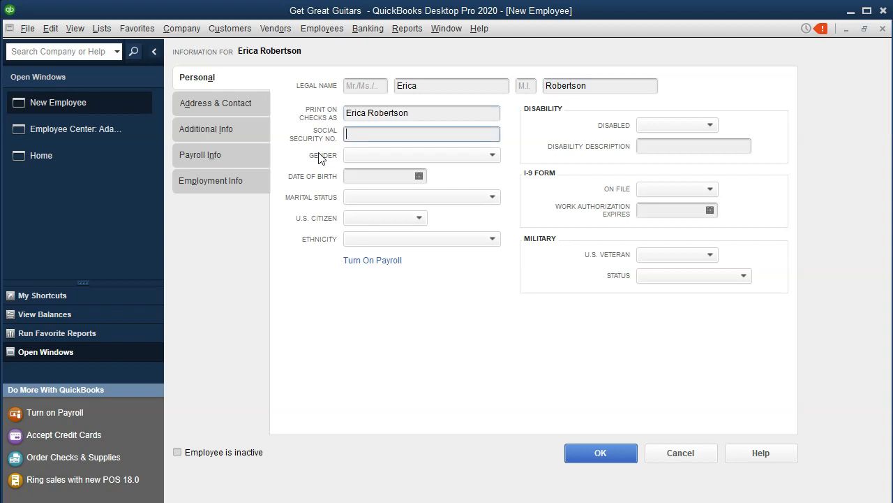
text(545-54-5544)
- Set gender Female, enter the birth date, marital status Married and U.S. citizen Yes
key(Tab)
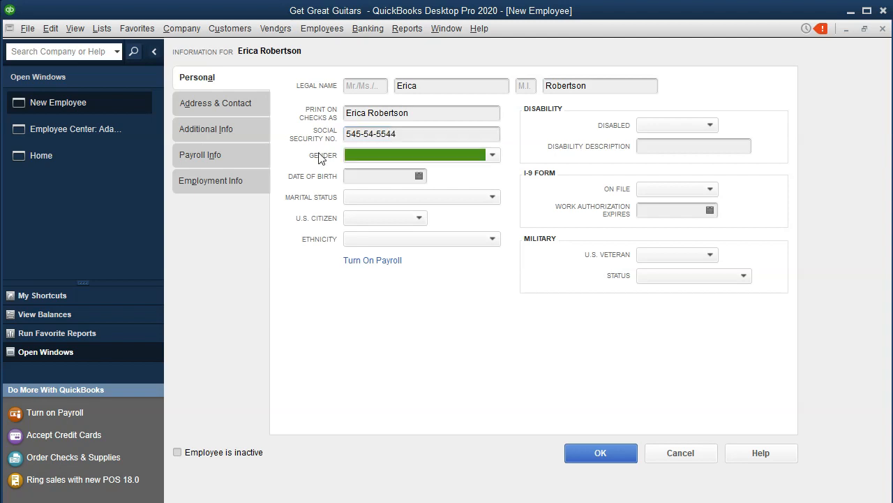
key(f)
key(Tab)
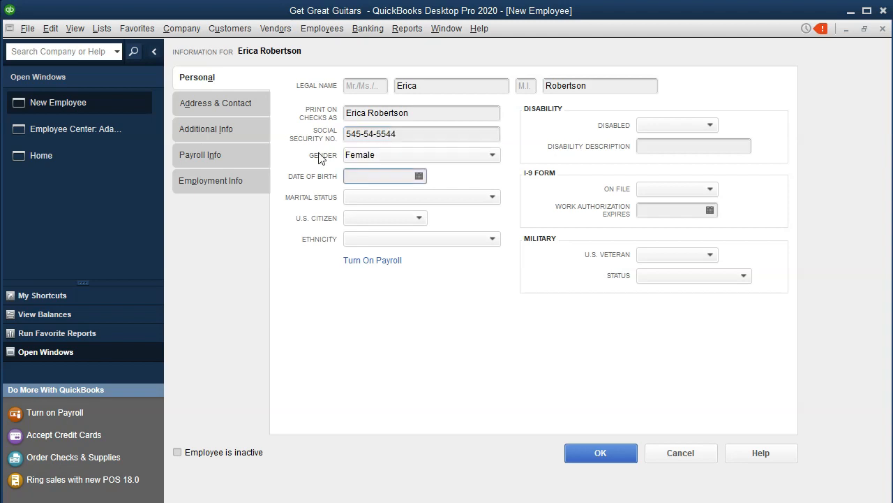
text(12311979)
key(Tab)
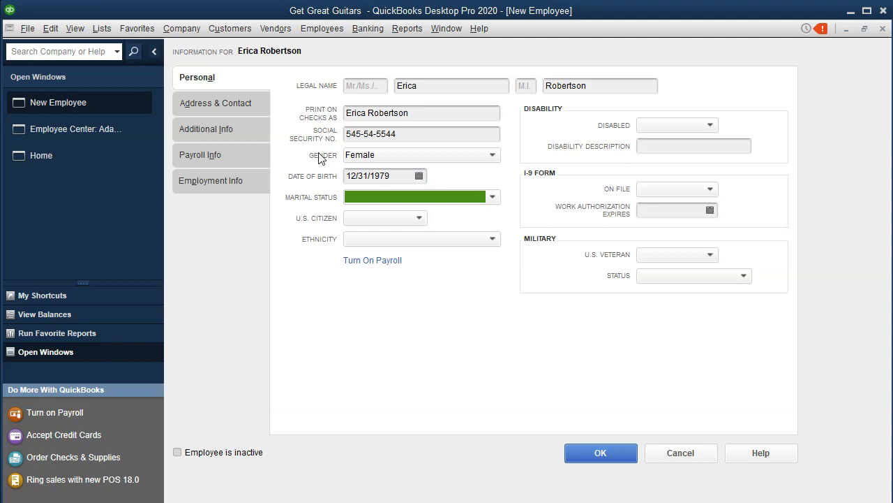
text(m)
key(Tab)
text(y)
key(Tab)
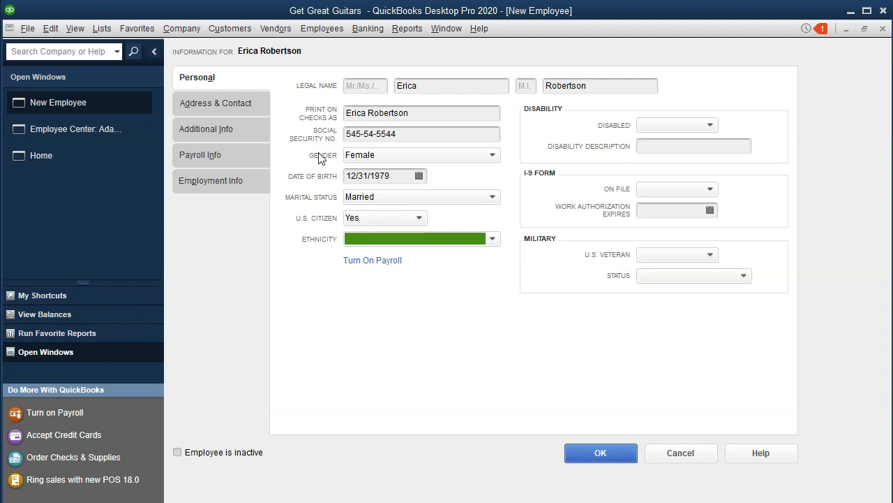
key(Tab)
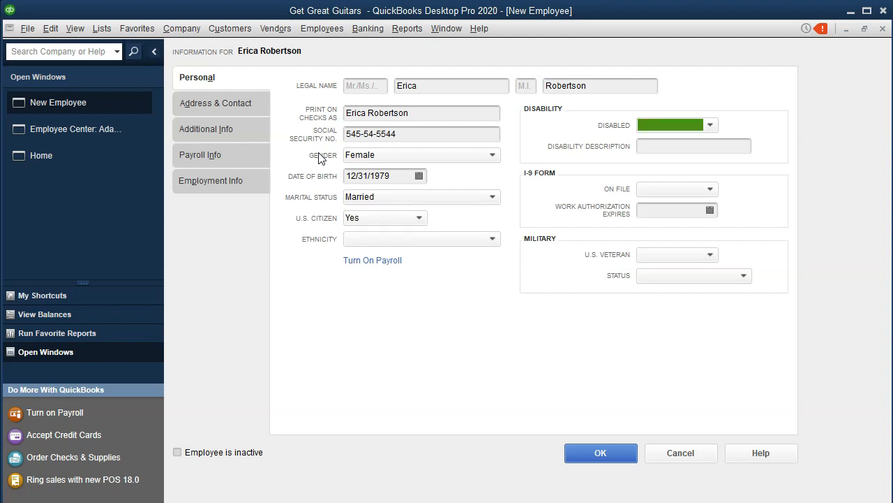
key(Tab)
key(Tab)
key(Tab)
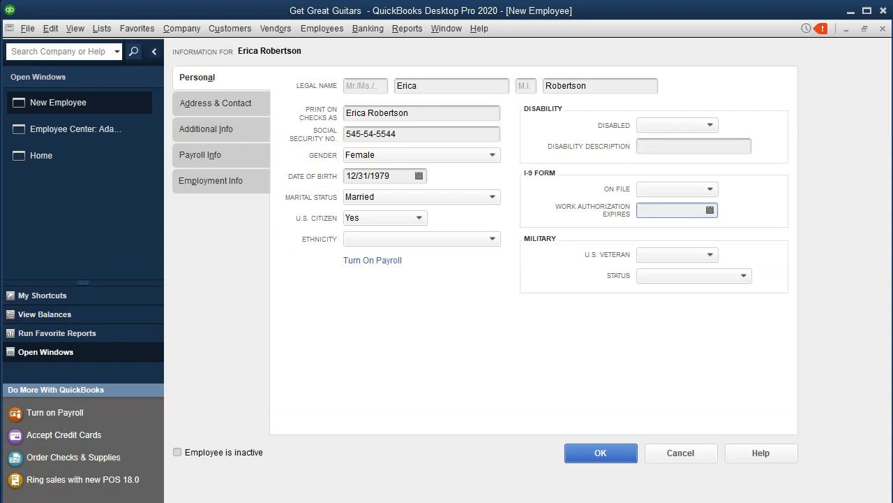
click(215, 106)
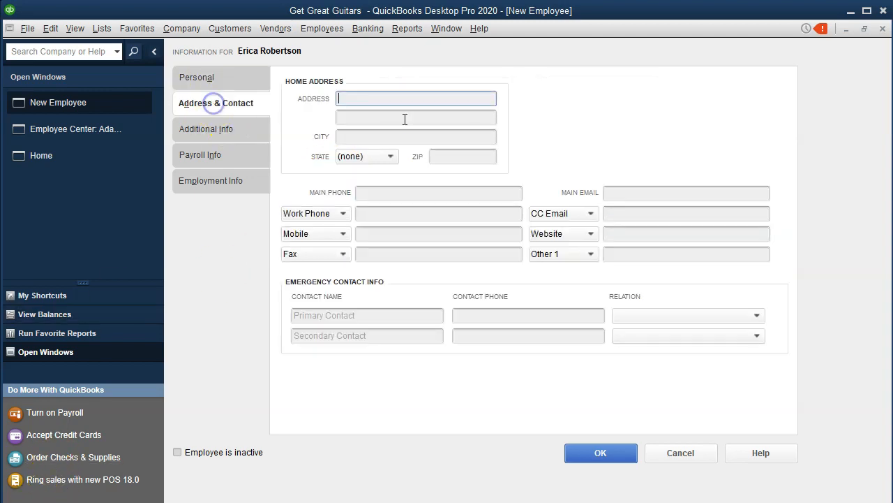
- Enter the employee's home street address and city
text(4 E 2nd St)
key(Tab)
key(Tab)
text(New yor)
key(BackSpace)
key(BackSpace)
key(BackSpace)
text(Yor)
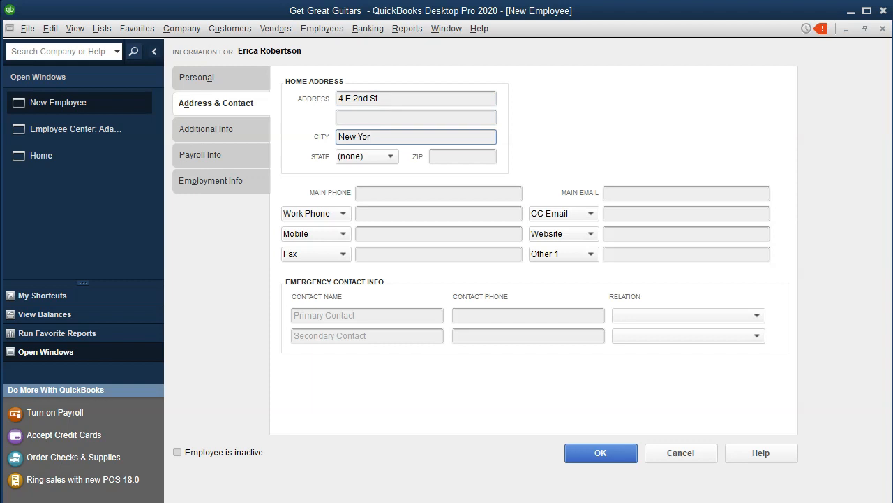
text(k)
- Choose the state from the list, enter the ZIP code, and go to Payroll Info
key(Tab)
text(NC)
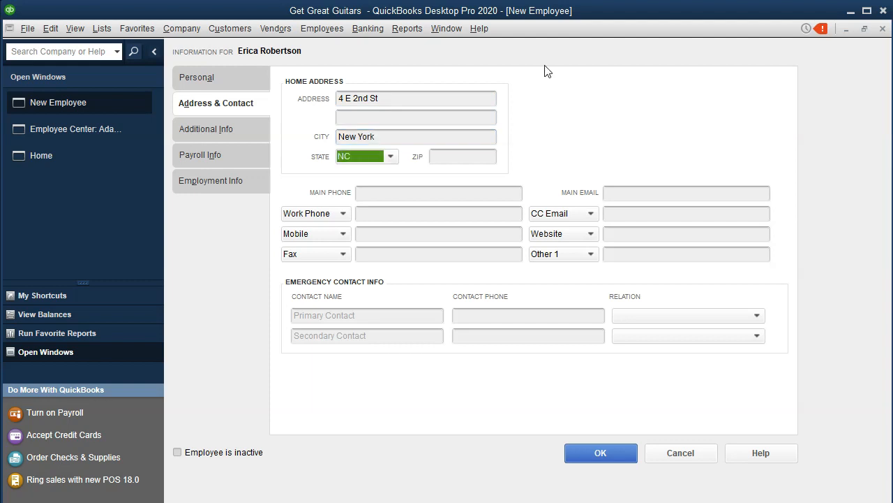
click(391, 156)
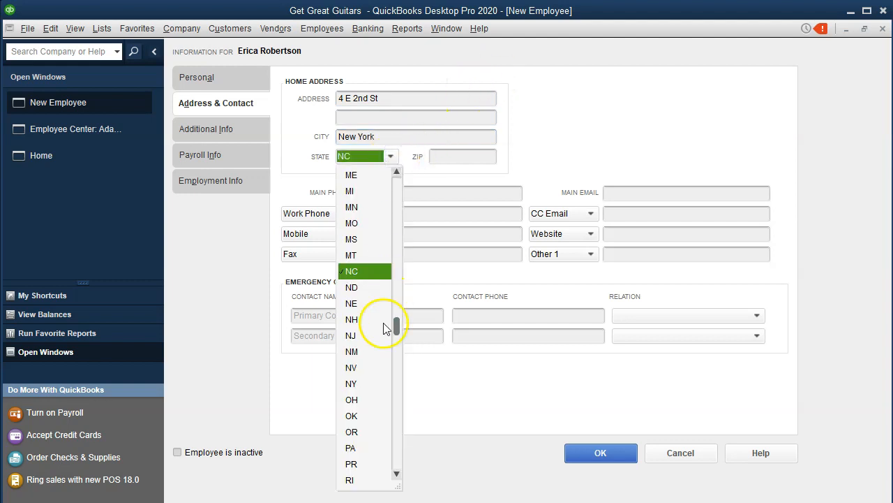
click(359, 383)
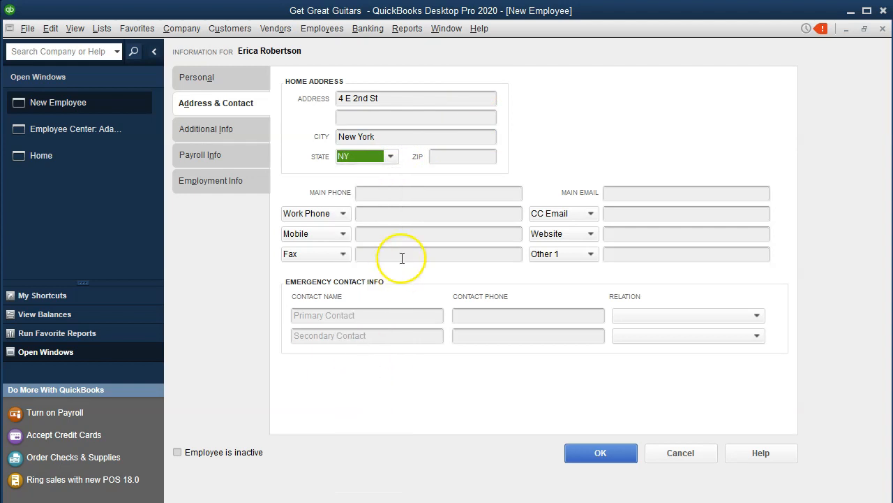
key(Tab)
text(10003)
key(Tab)
key(Tab)
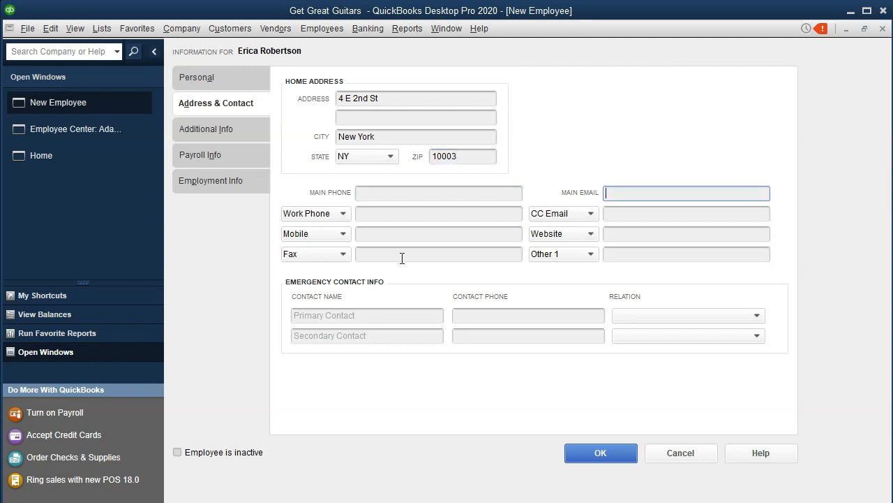
click(239, 130)
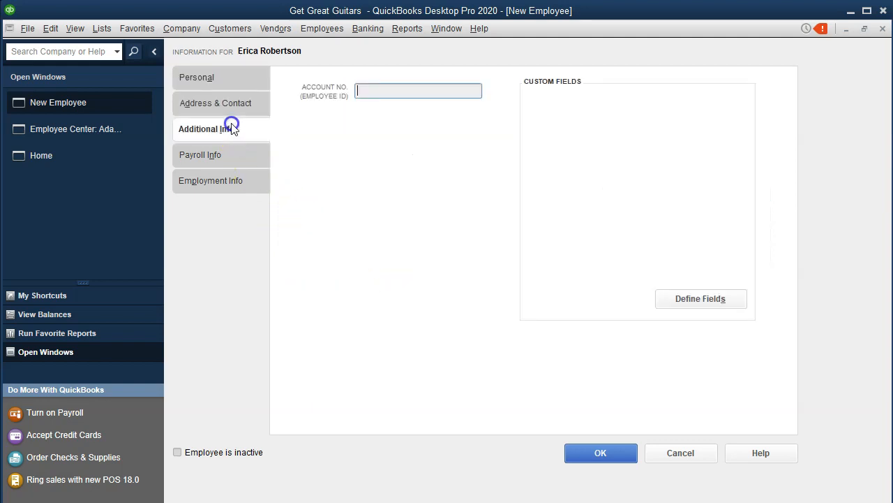
click(218, 162)
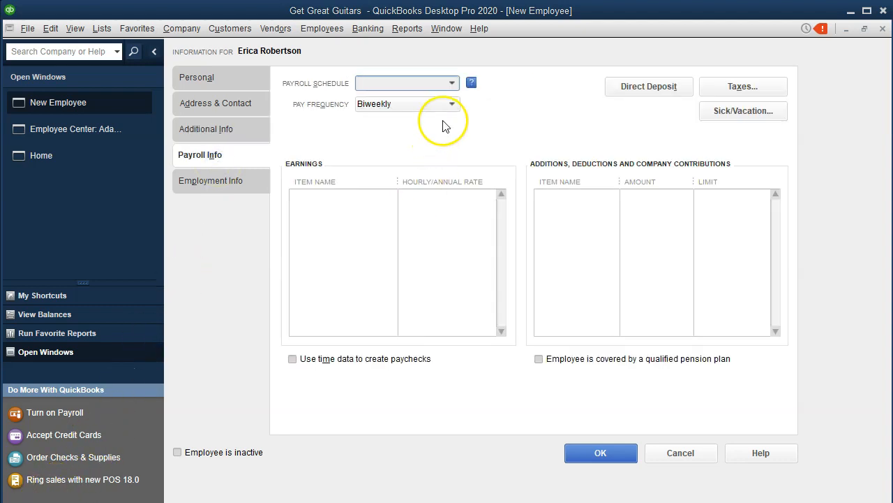
- Set the pay frequency to Monthly and begin entering the first earnings item
click(422, 103)
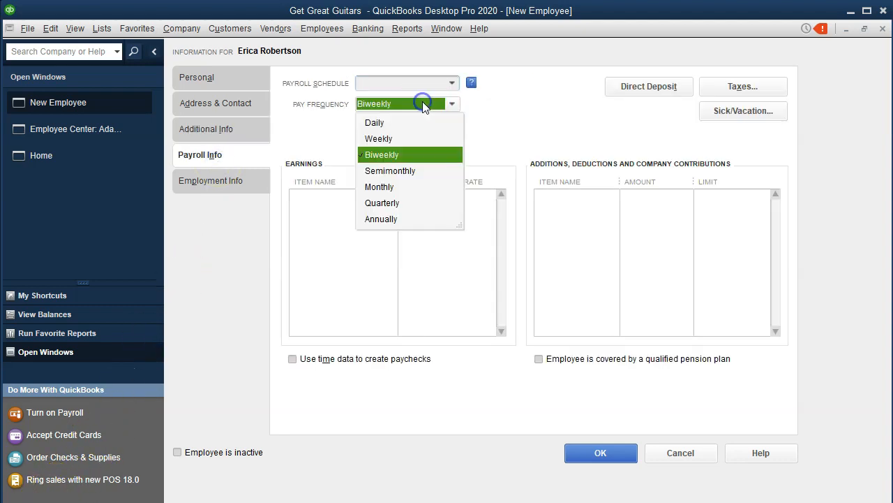
click(380, 187)
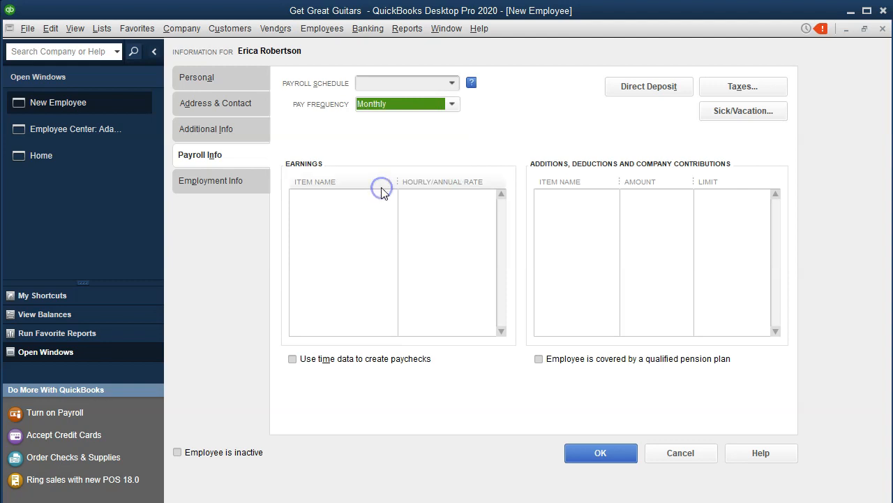
click(337, 208)
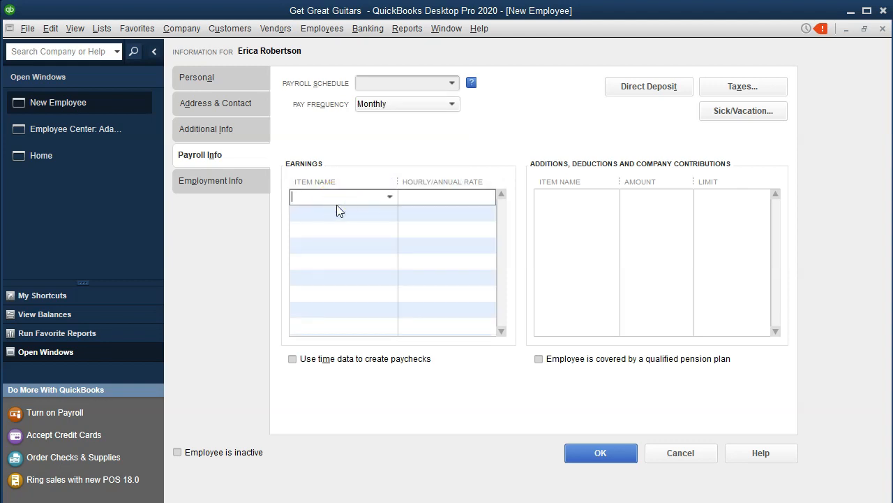
text(Ho)
key(BackSpace)
key(BackSpace)
text(Hou)
- Enter Hourly as the earnings item name after checking the existing items list
key(BackSpace)
key(BackSpace)
key(BackSpace)
key(BackSpace)
key(BackSpace)
key(BackSpace)
click(340, 200)
click(388, 198)
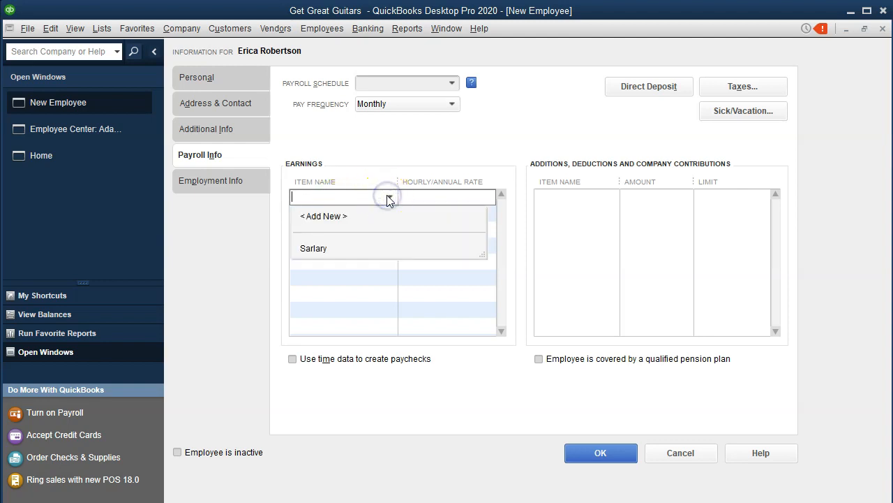
click(314, 199)
text(Hourly)
key(Tab)
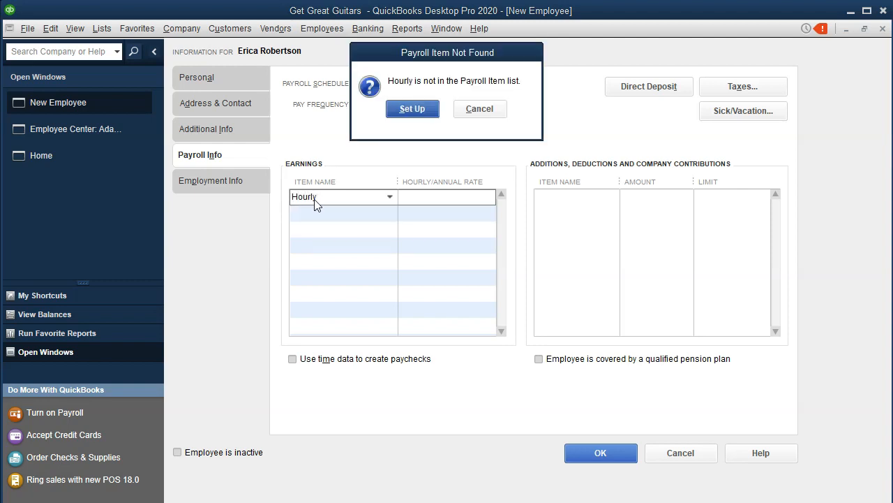
- Set up Hourly as an Hourly Wages, Regular Pay item under Payroll Expenses
key(Return)
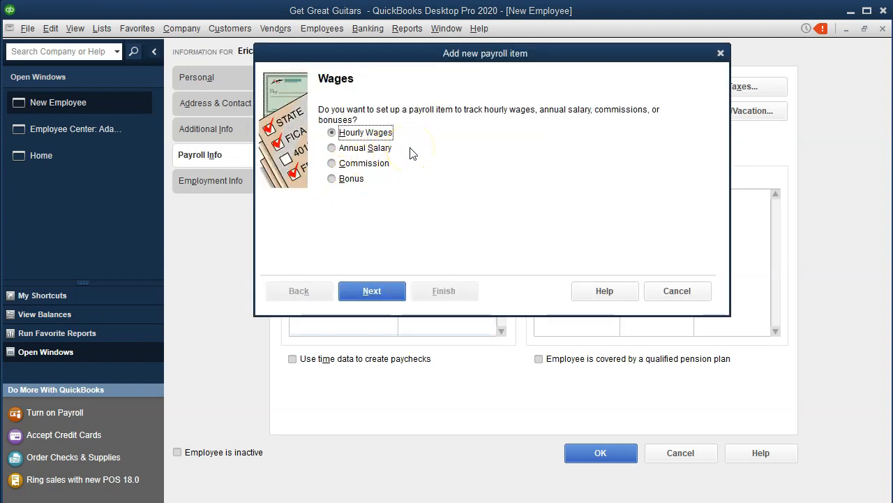
click(380, 295)
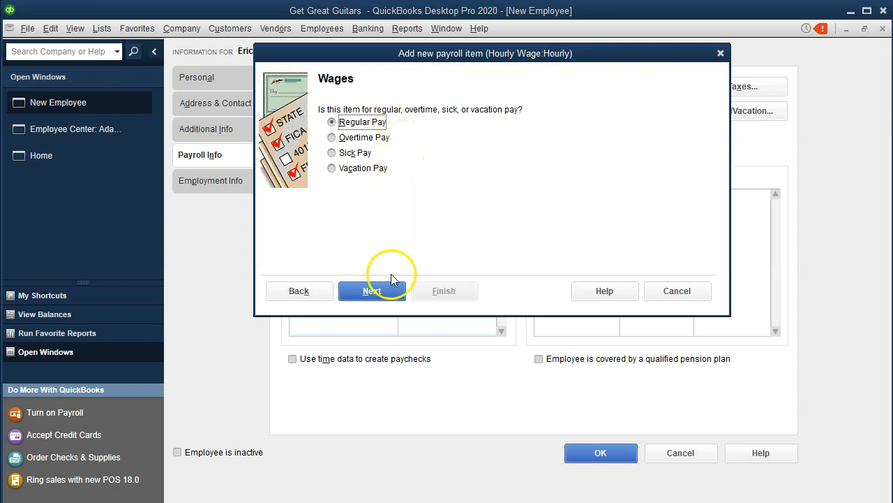
click(377, 293)
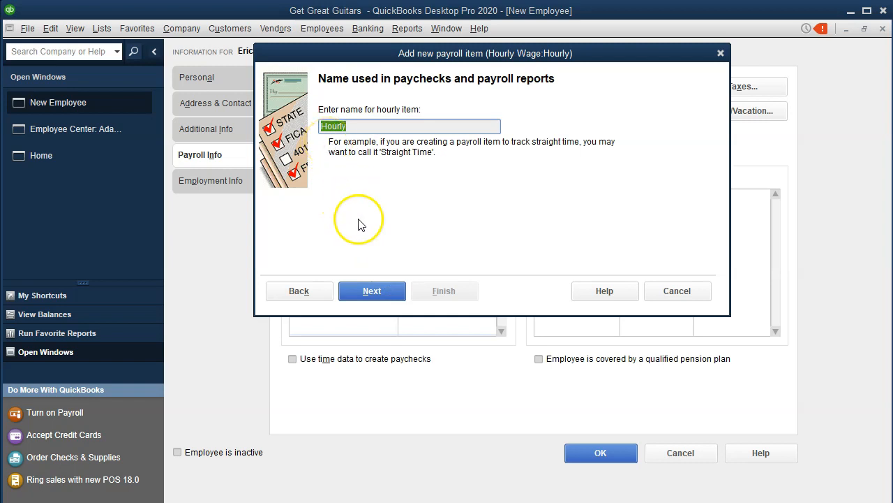
click(371, 292)
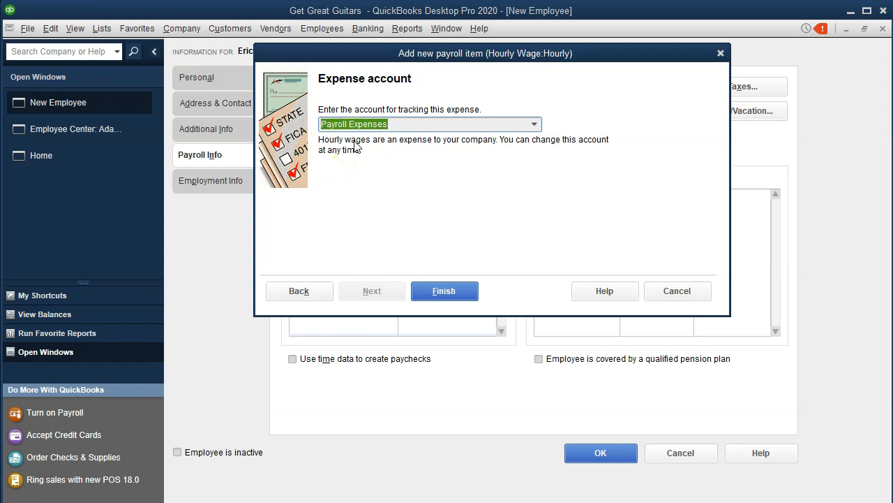
click(466, 288)
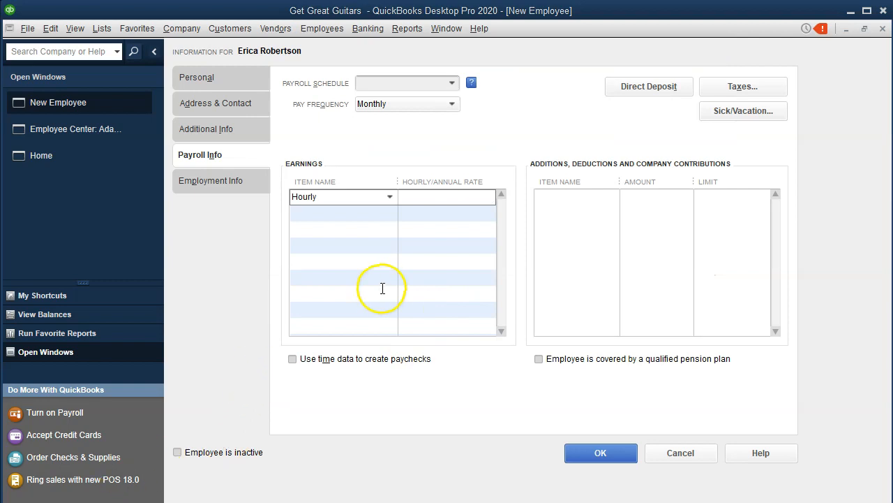
click(416, 201)
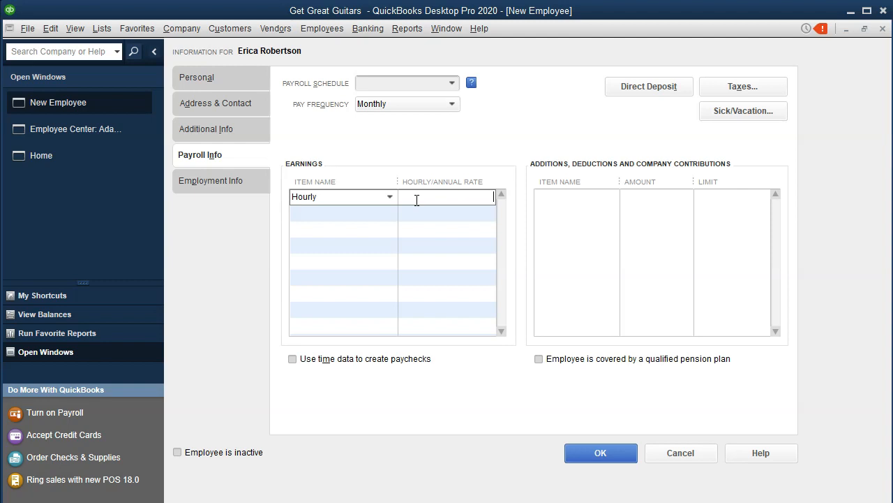
- Open the second employee's Taxes window from her Payroll Info page
click(753, 91)
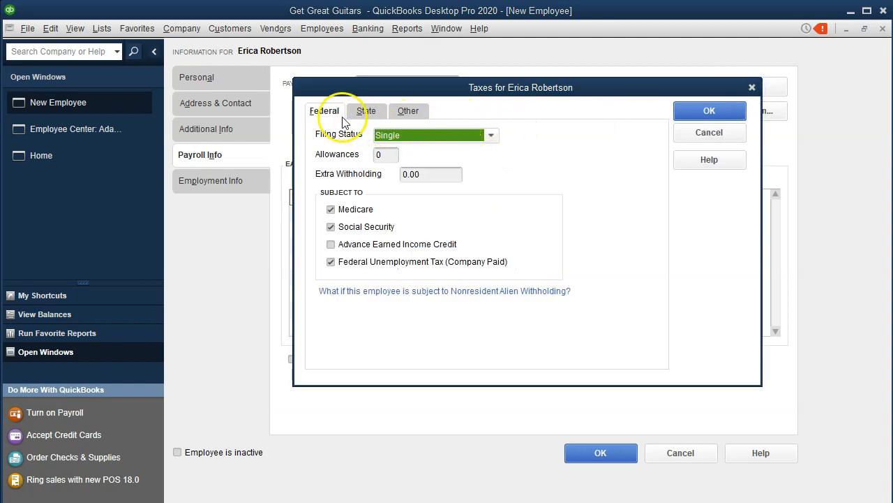
- Set the federal filing status to Married with 3 allowances
click(490, 135)
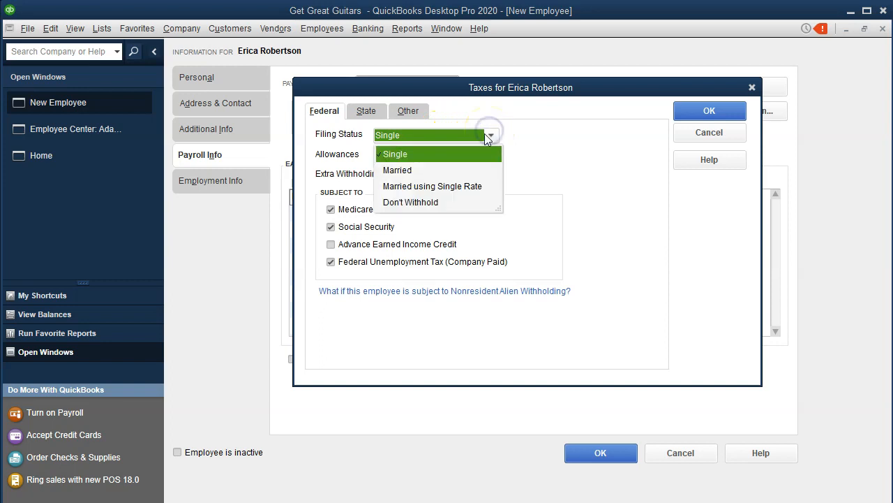
click(407, 171)
click(386, 155)
text(3)
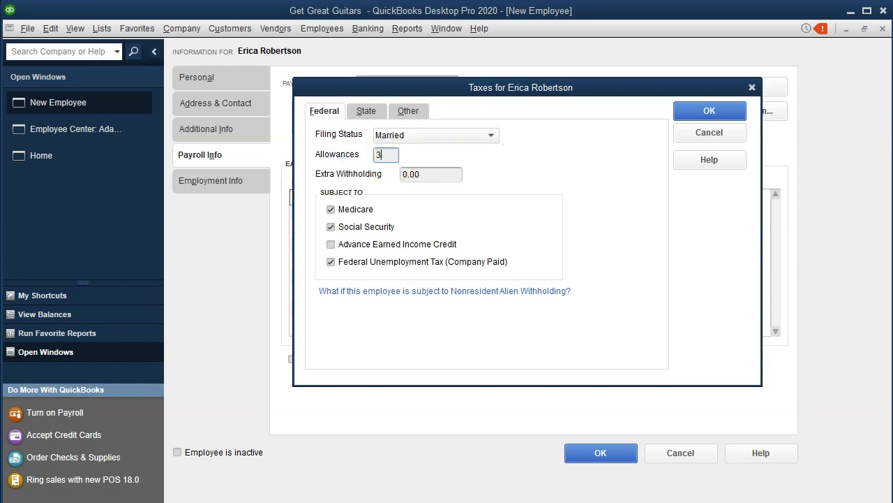
key(Tab)
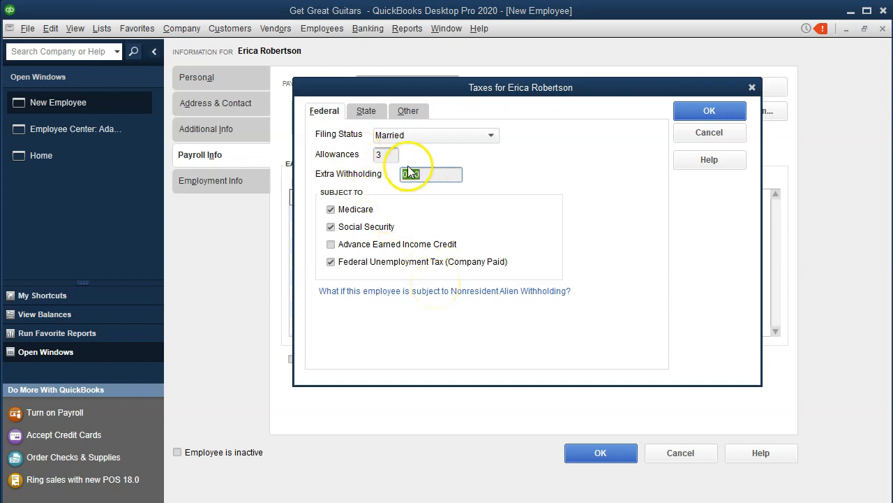
- Review the State tab, close Taxes past the setup warning, and save the new employee
click(367, 117)
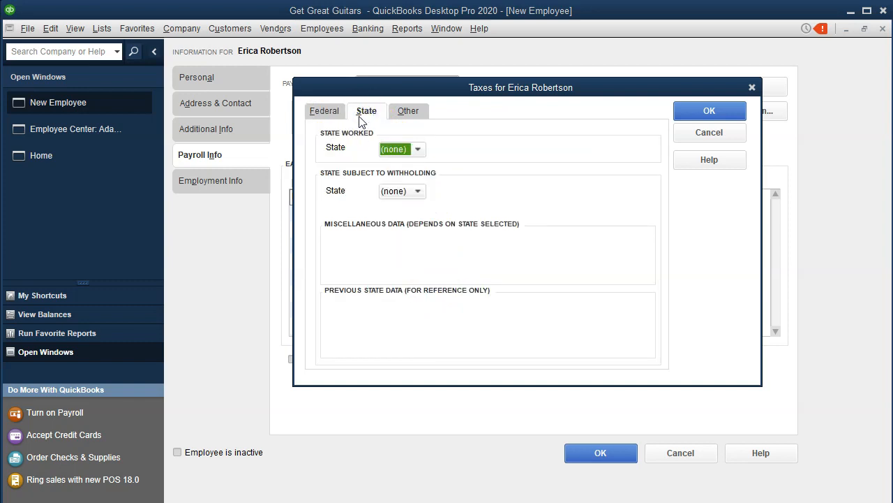
click(705, 113)
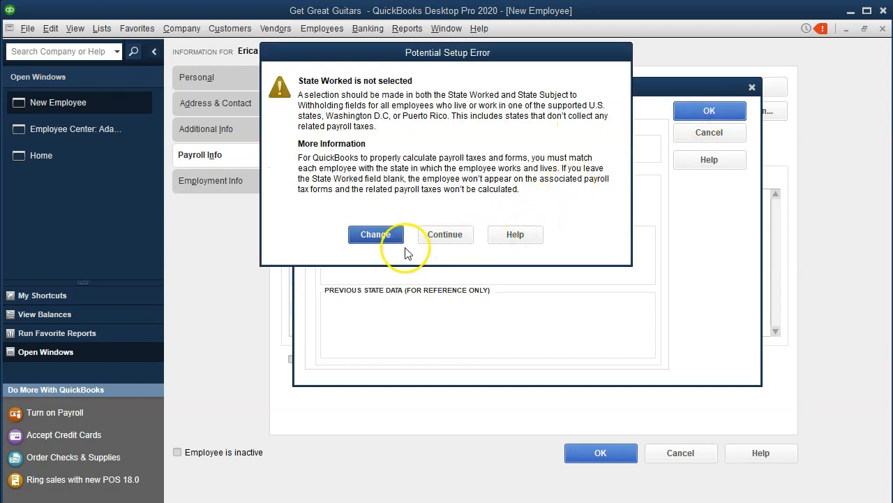
click(390, 235)
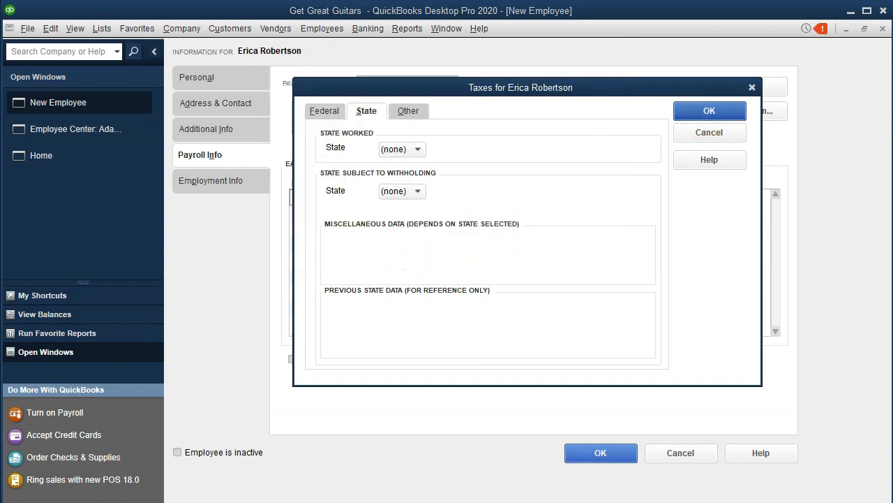
click(596, 453)
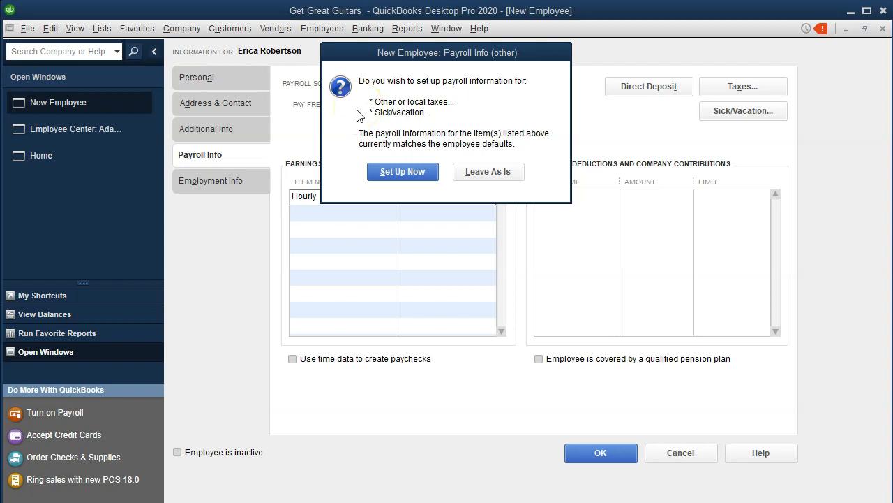
- Leave the second employee's other tax and sick/vacation settings at defaults and return to Home
click(477, 174)
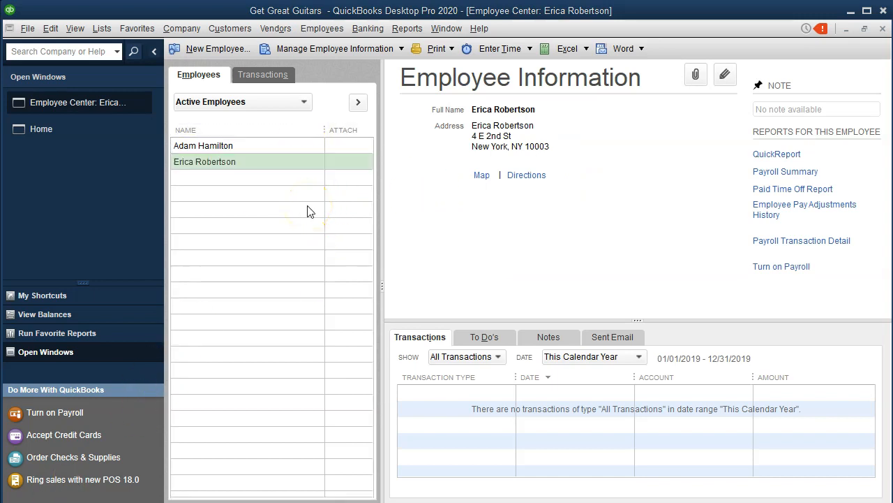
click(81, 139)
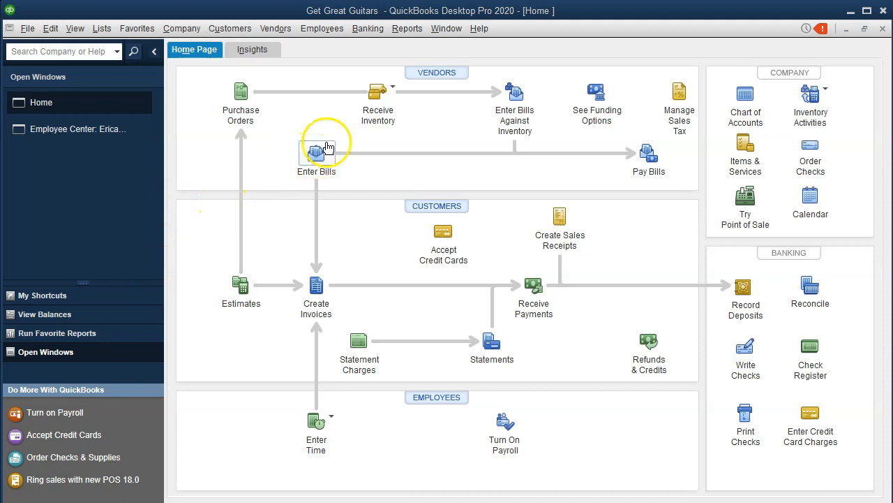
click(408, 29)
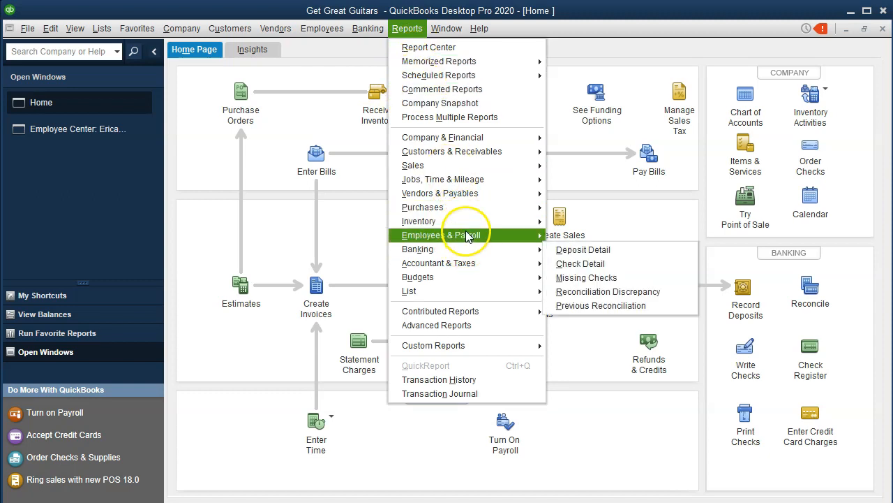
- Run the Employees & Payroll Employee Contact List report, close it, and reopen the Employee Center
mouse_move(489, 235)
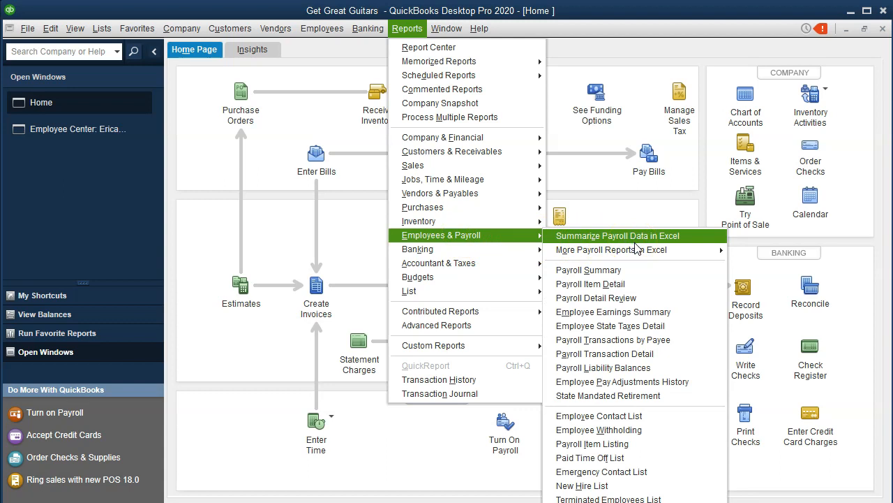
click(668, 417)
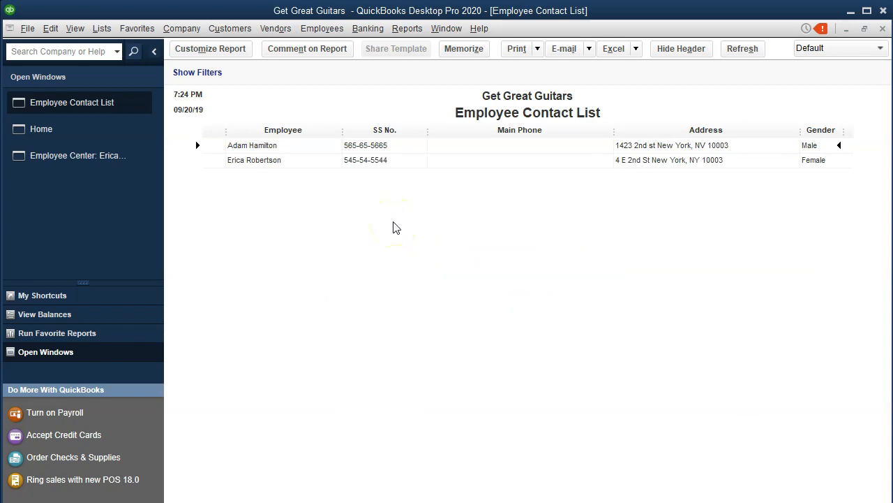
click(884, 29)
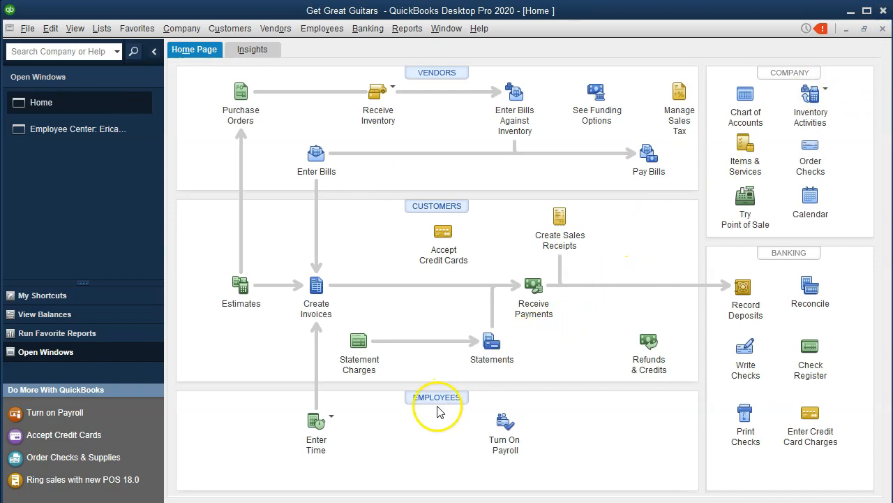
click(432, 399)
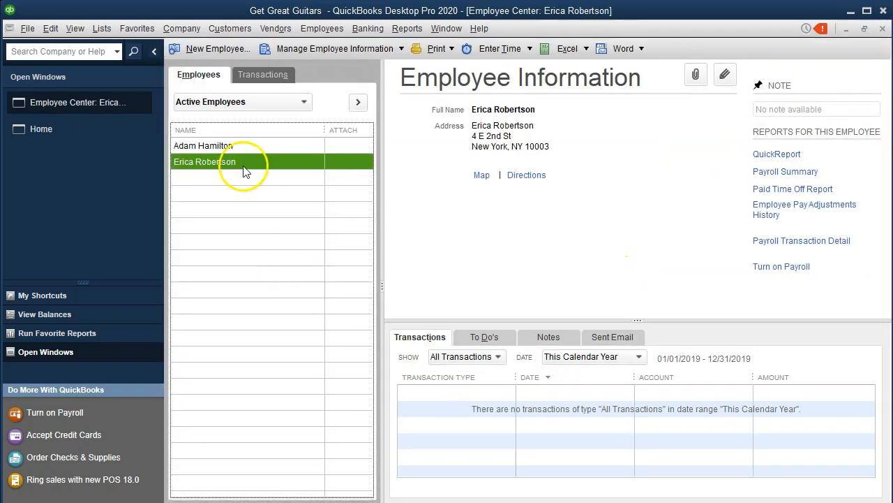